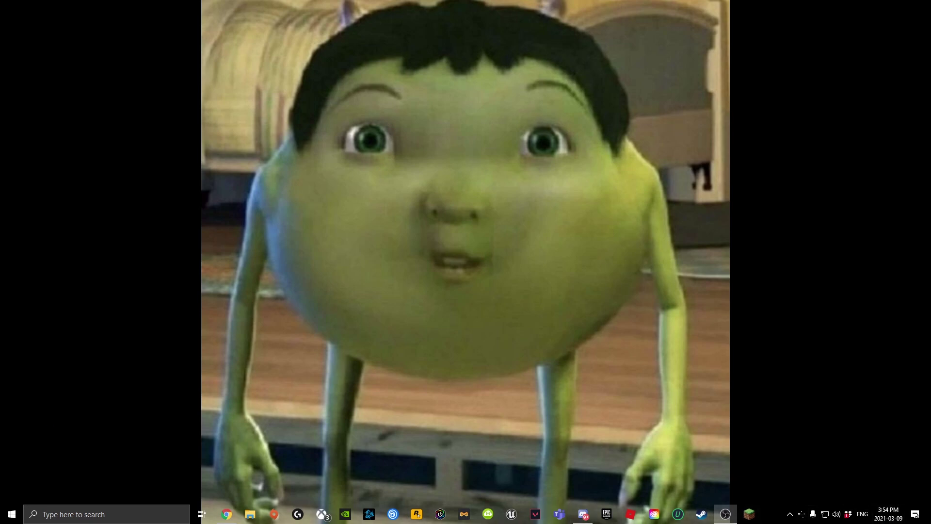
Step: Launch Premiere Pro from Creative Cloud Desktop
{"action": "left_click", "coordinate": [656, 516]}
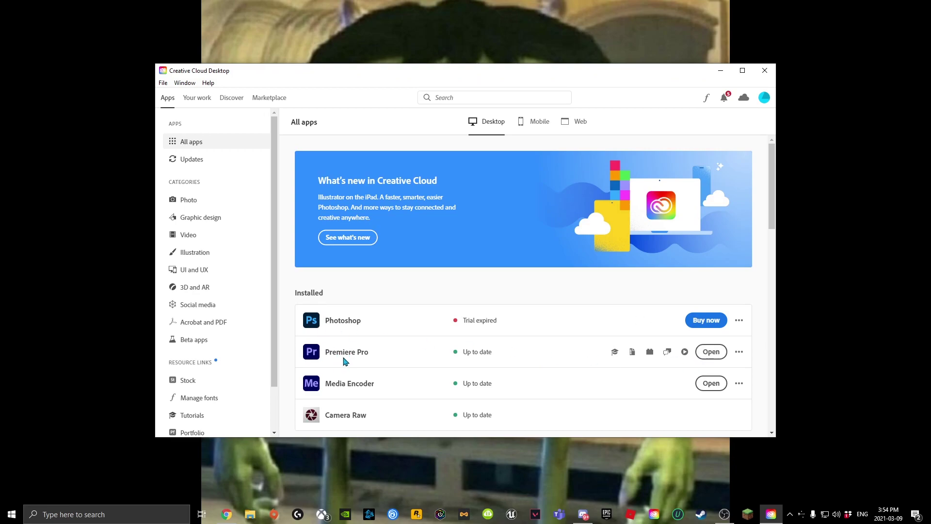
{"action": "left_click", "coordinate": [709, 353]}
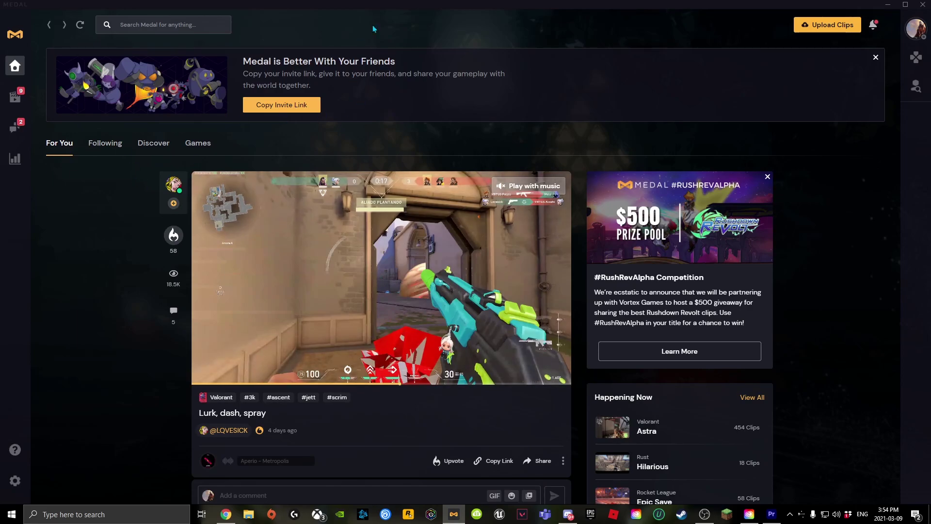
Step: Switch to Medal and preview the untitled Valorant clip from 17 hours ago full screen, then return to its edit page
{"action": "left_click_drag", "start_coordinate": [373, 29], "coordinate": [536, 48]}
{"action": "left_click", "coordinate": [296, 126]}
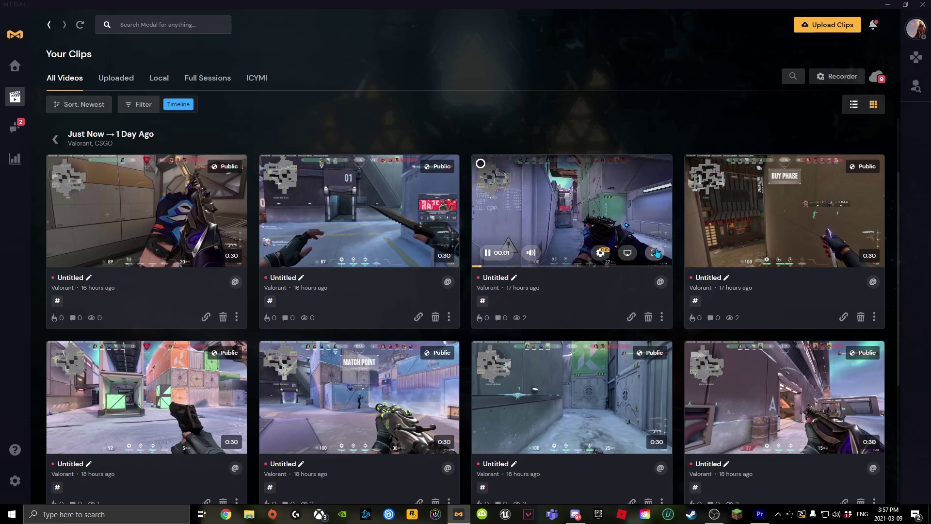
{"action": "left_click", "coordinate": [638, 226]}
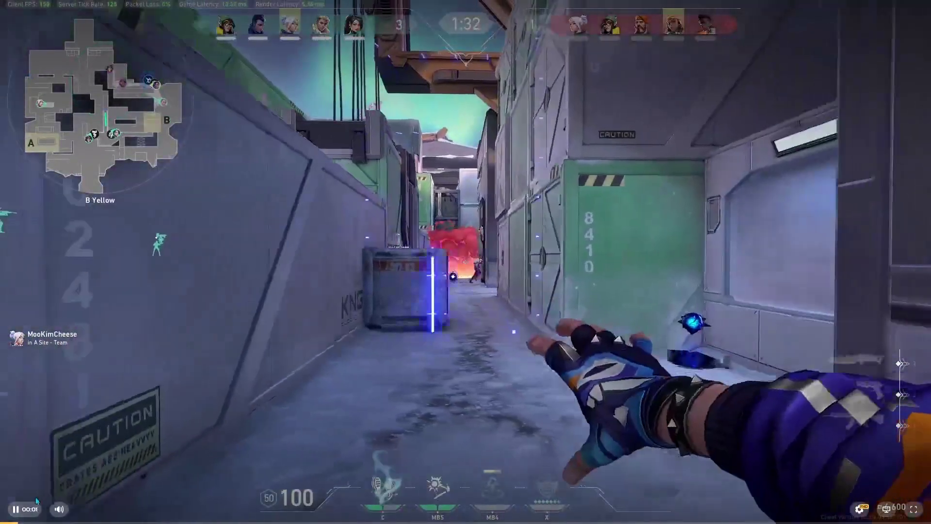
{"action": "left_click", "coordinate": [212, 468]}
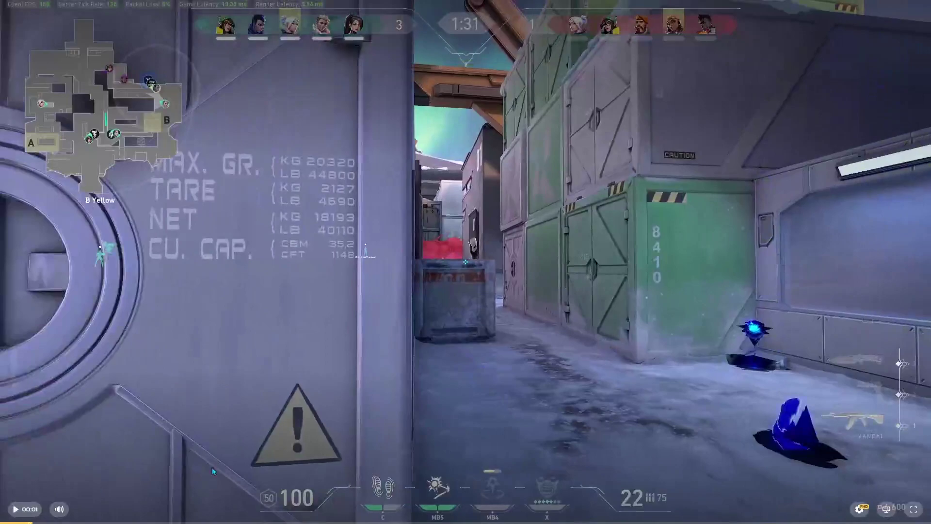
{"action": "left_click", "coordinate": [914, 509]}
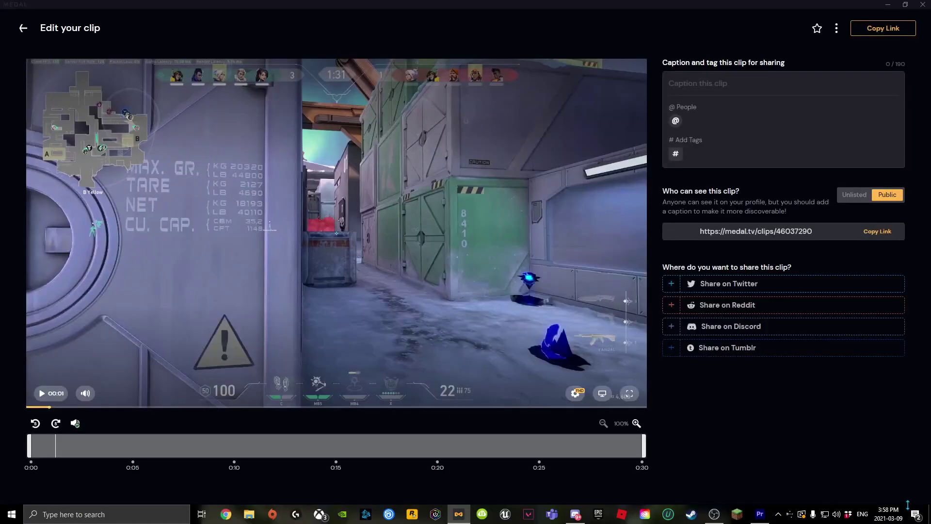
Step: Download the clip's video without a watermark and save it to Downloads as the MP4 file 1080p-46037290
{"action": "left_click", "coordinate": [836, 29]}
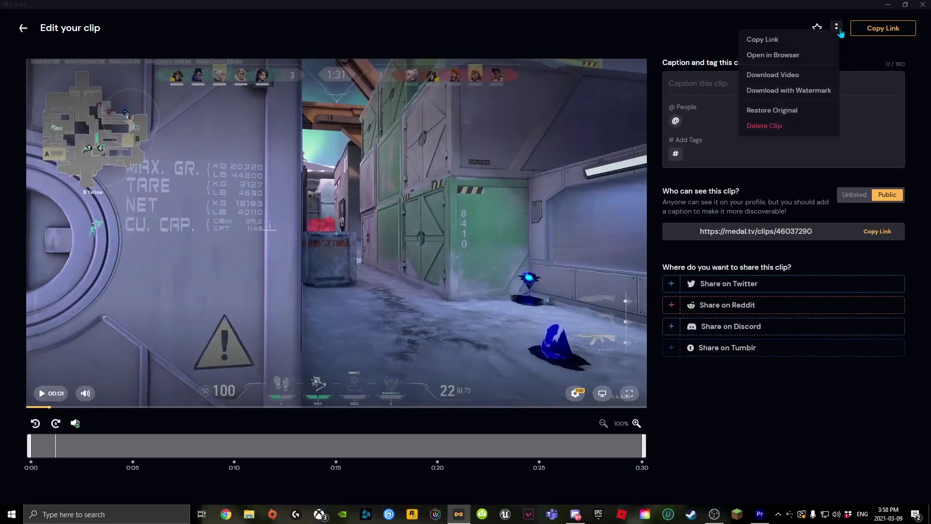
{"action": "left_click", "coordinate": [794, 76]}
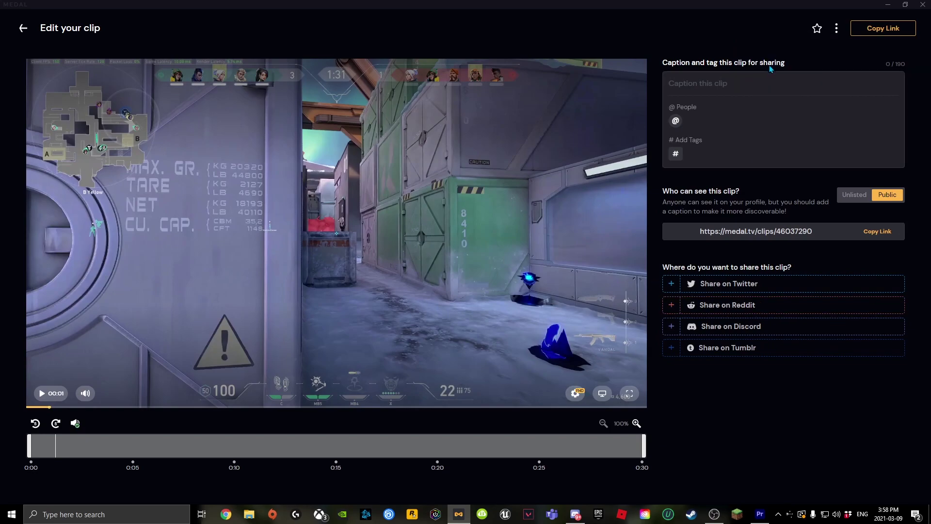
{"action": "left_click", "coordinate": [837, 30]}
{"action": "left_click", "coordinate": [792, 69]}
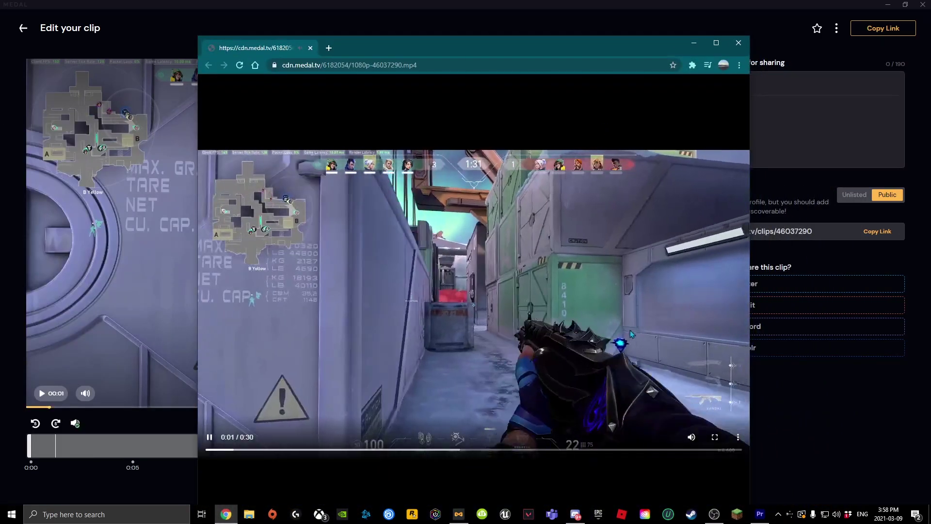
{"action": "left_click", "coordinate": [738, 438]}
{"action": "left_click", "coordinate": [689, 414]}
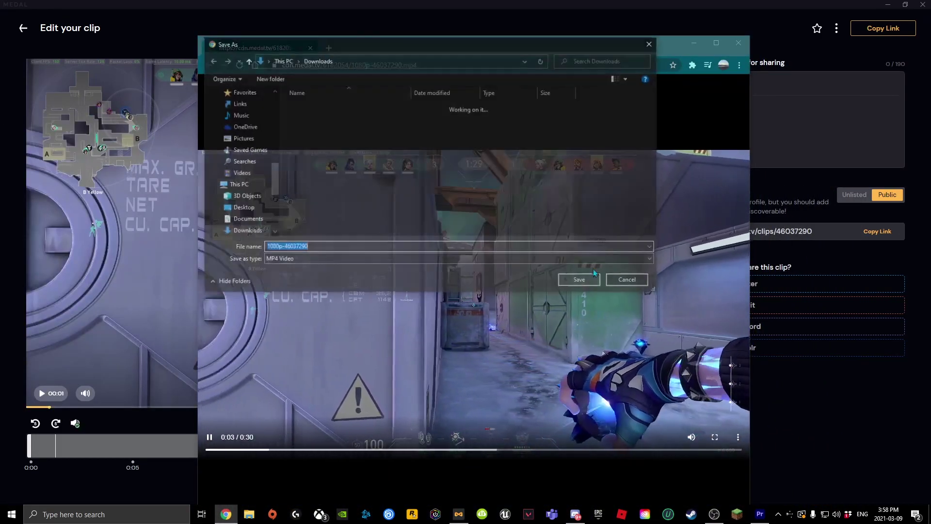
{"action": "left_click", "coordinate": [581, 282]}
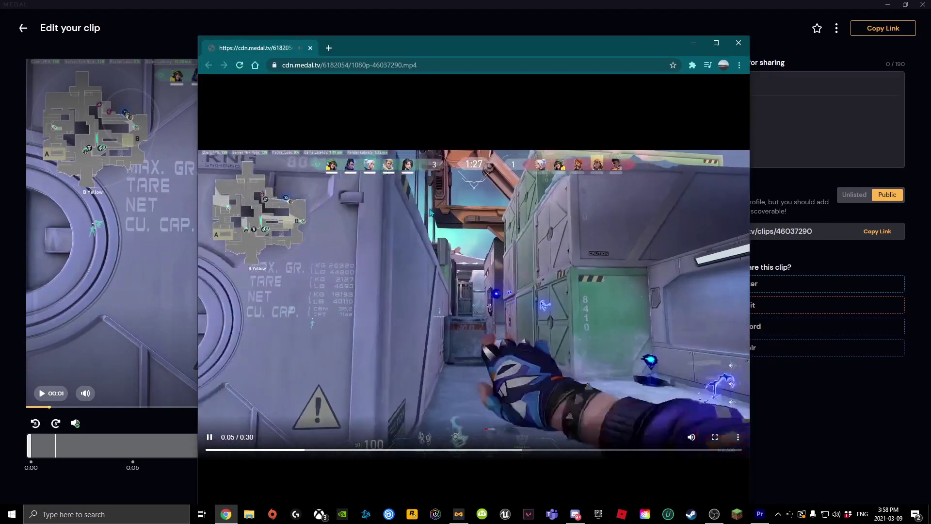
Step: Close Medal and the browser window playing the clip to return to the montage project in Premiere Pro
{"action": "left_click", "coordinate": [504, 32]}
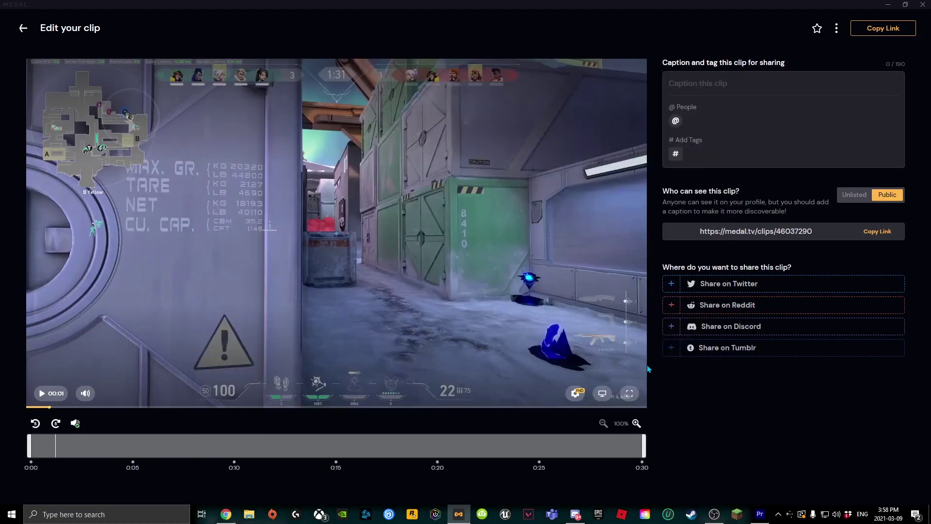
{"action": "left_click", "coordinate": [923, 4]}
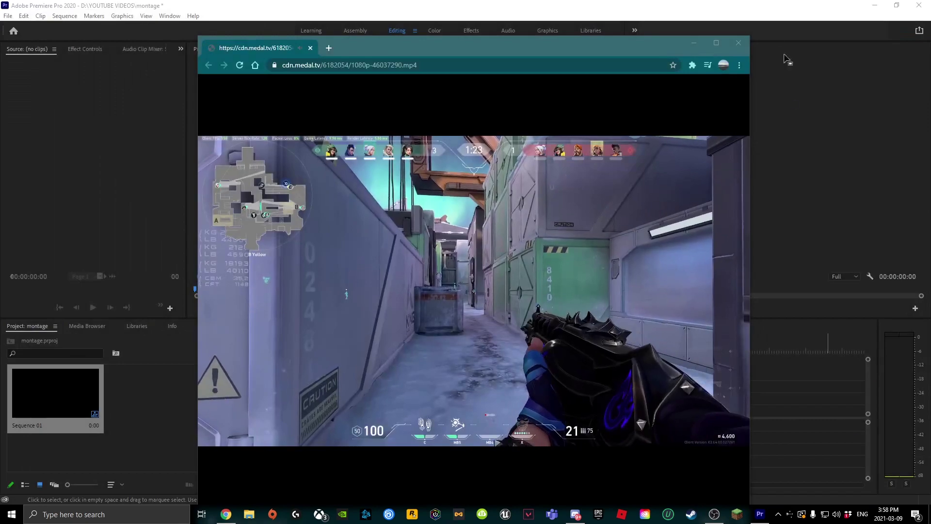
{"action": "left_click", "coordinate": [738, 44]}
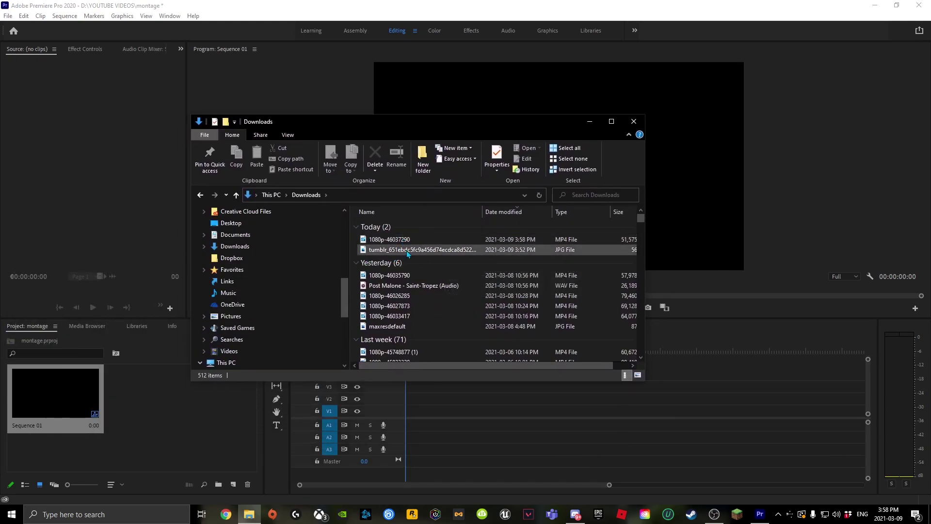
Step: Place 1080p-46037290 from Downloads at the start of Sequence 01 on track V1, changing the sequence settings to match the clip
{"action": "left_click", "coordinate": [389, 239]}
{"action": "scroll", "coordinate": [297, 282], "scroll_direction": "up", "scroll_amount": 3}
{"action": "scroll", "coordinate": [296, 280], "scroll_direction": "up", "scroll_amount": 5}
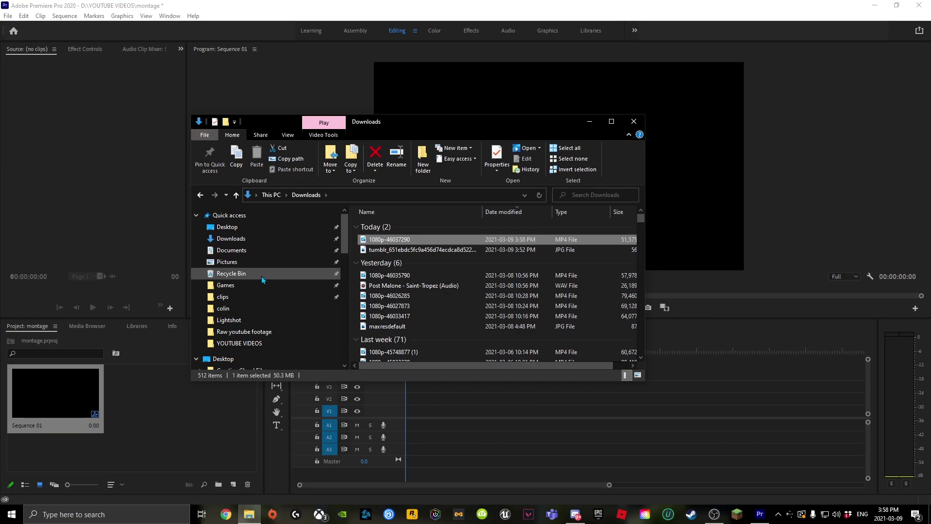
{"action": "scroll", "coordinate": [302, 258], "scroll_direction": "down", "scroll_amount": 10}
{"action": "scroll", "coordinate": [301, 257], "scroll_direction": "up", "scroll_amount": 6}
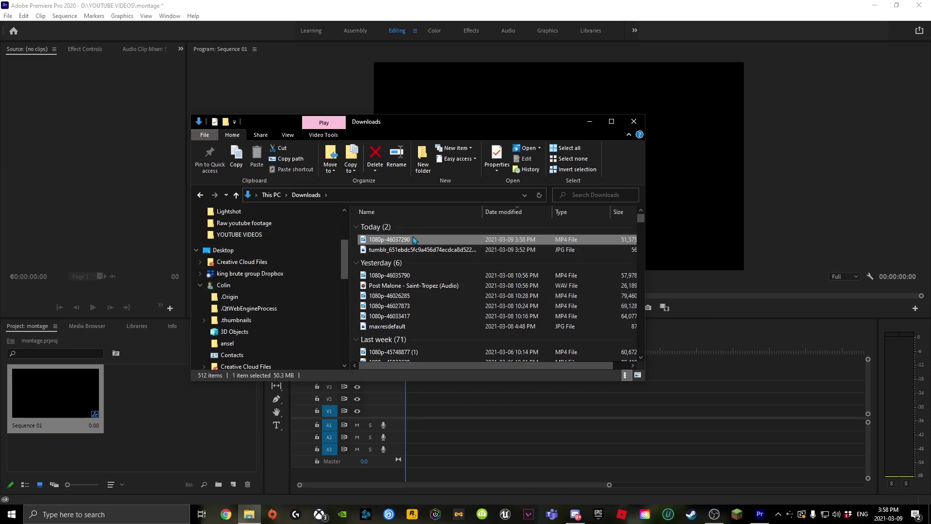
{"action": "left_click_drag", "start_coordinate": [415, 241], "coordinate": [408, 412]}
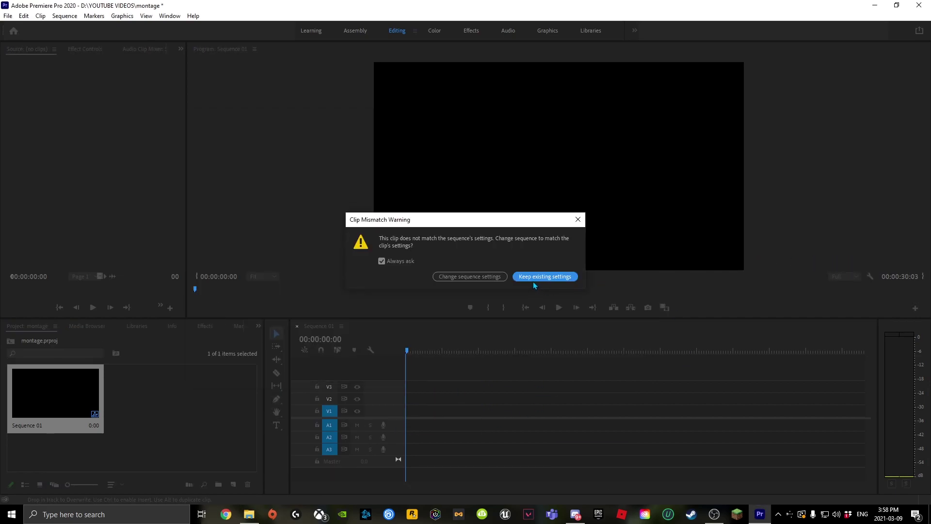
{"action": "left_click", "coordinate": [471, 279]}
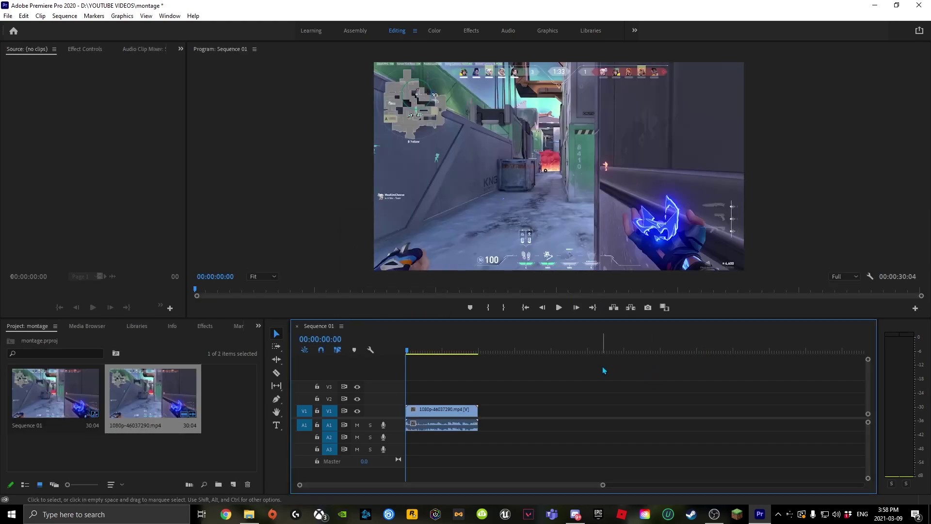
Step: Review the sequence settings, including timebase and frame size, and accept them
{"action": "left_click", "coordinate": [71, 17]}
{"action": "left_click", "coordinate": [73, 26]}
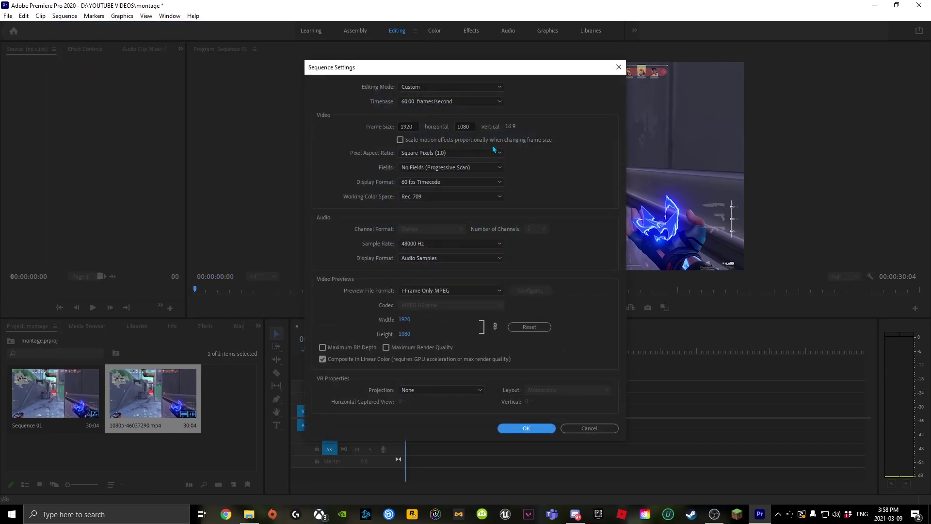
{"action": "left_click", "coordinate": [528, 428]}
Step: Switch to Chrome, search YouTube for "pain goes by when you just don't think about it", and open Josh A's "Pain" video
{"action": "left_click", "coordinate": [226, 515]}
{"action": "left_click", "coordinate": [419, 281]}
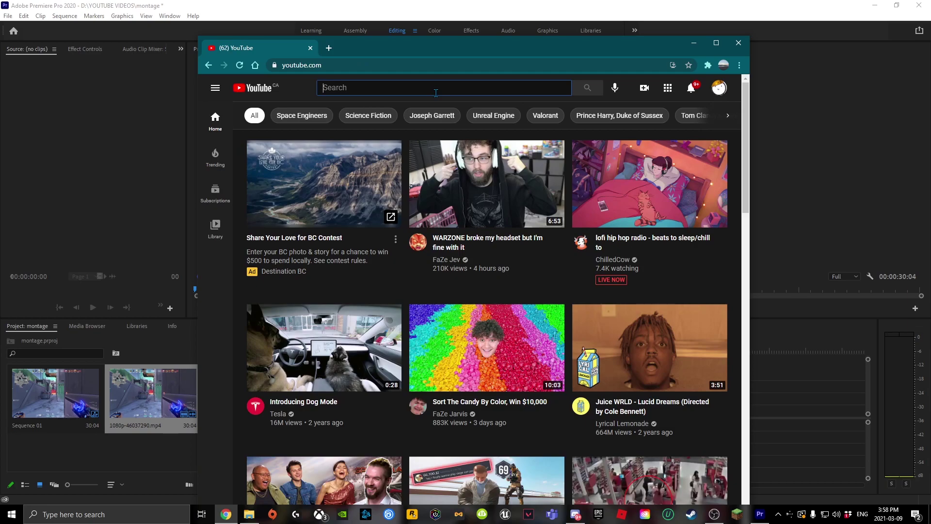
{"action": "type", "text": "pain goes"}
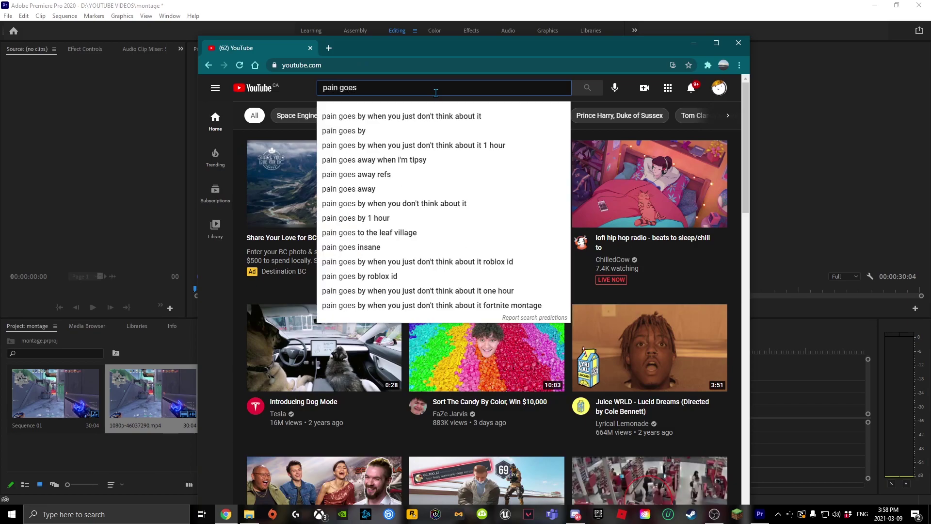
{"action": "left_click", "coordinate": [467, 120]}
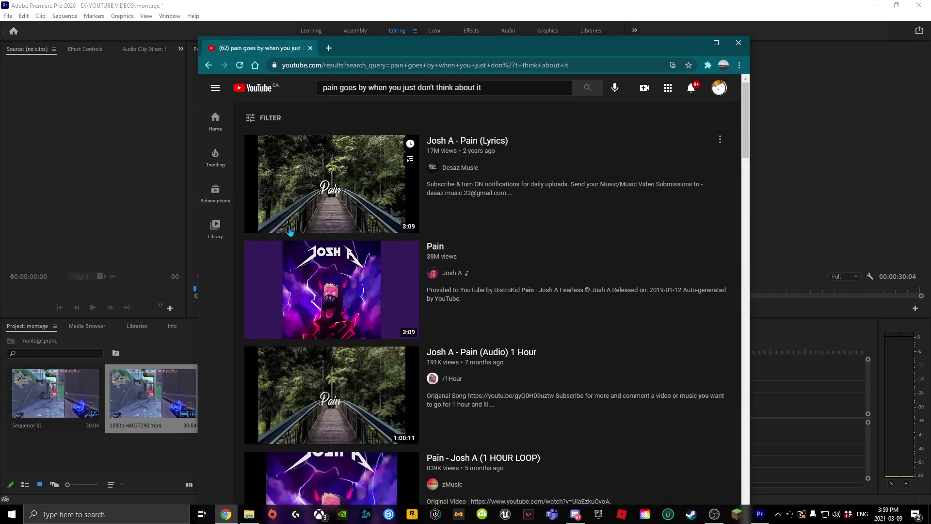
{"action": "left_click", "coordinate": [288, 301]}
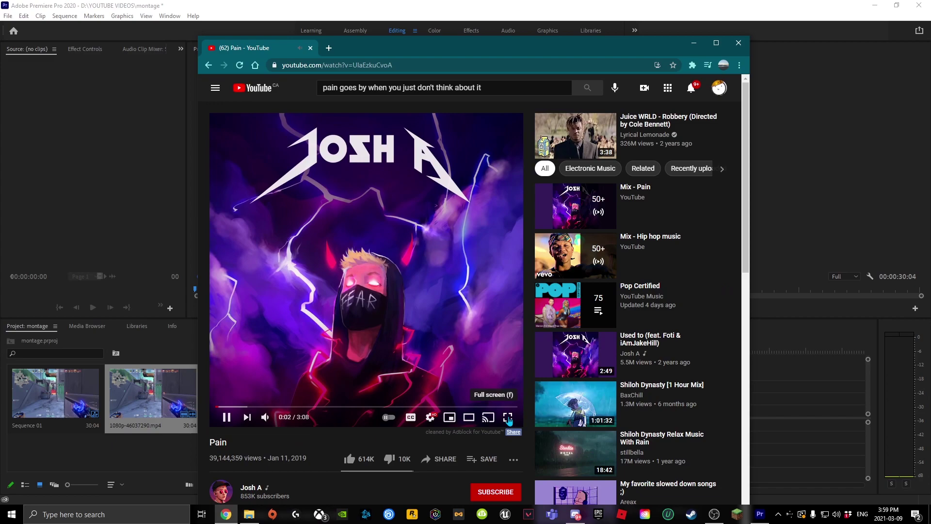
Step: Pause the video, copy its URL, convert it to MP3 on the bookmarked YouTube to Mp3 converter site, and start the download
{"action": "left_click", "coordinate": [367, 151]}
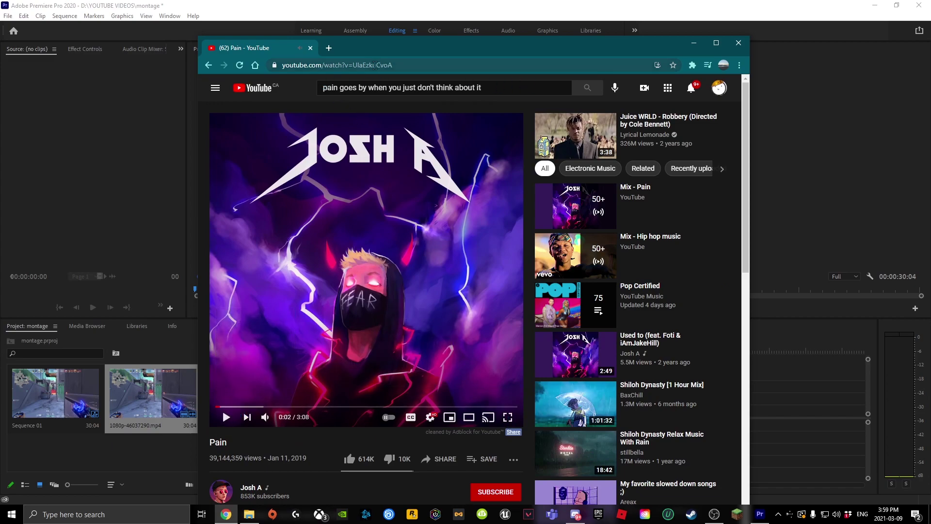
{"action": "left_click", "coordinate": [379, 65]}
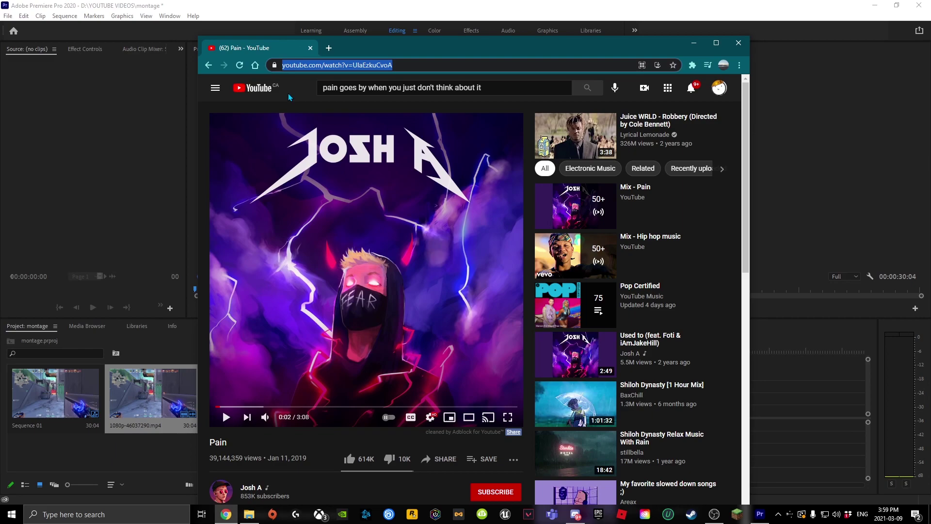
{"action": "left_click", "coordinate": [329, 48]}
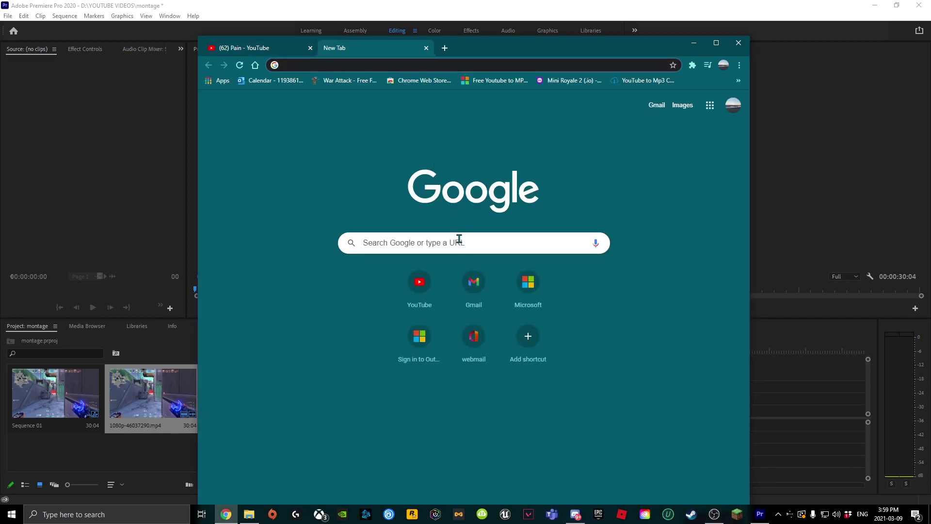
{"action": "left_click", "coordinate": [631, 81]}
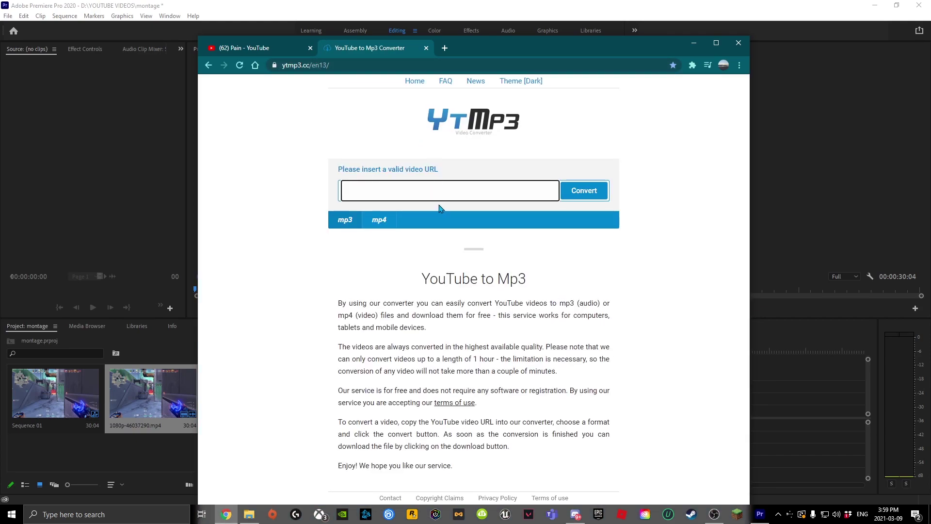
{"action": "type", "text": "https://www.youtube.com/watch?v=UlaEzkuCvoA"}
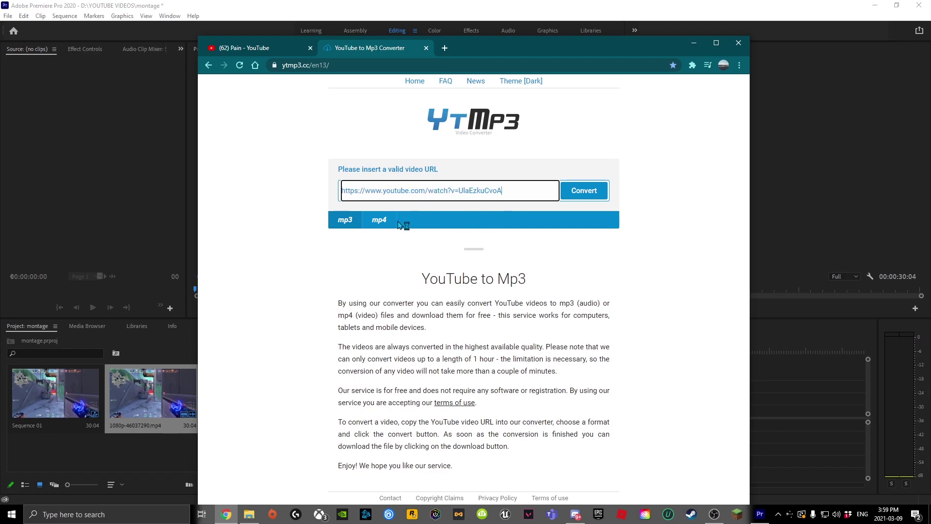
{"action": "left_click", "coordinate": [591, 194]}
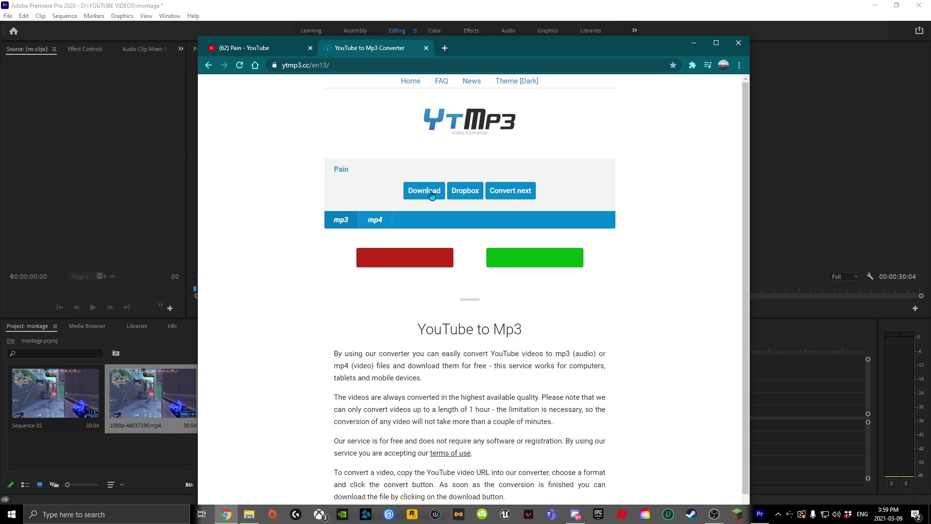
{"action": "left_click", "coordinate": [431, 195]}
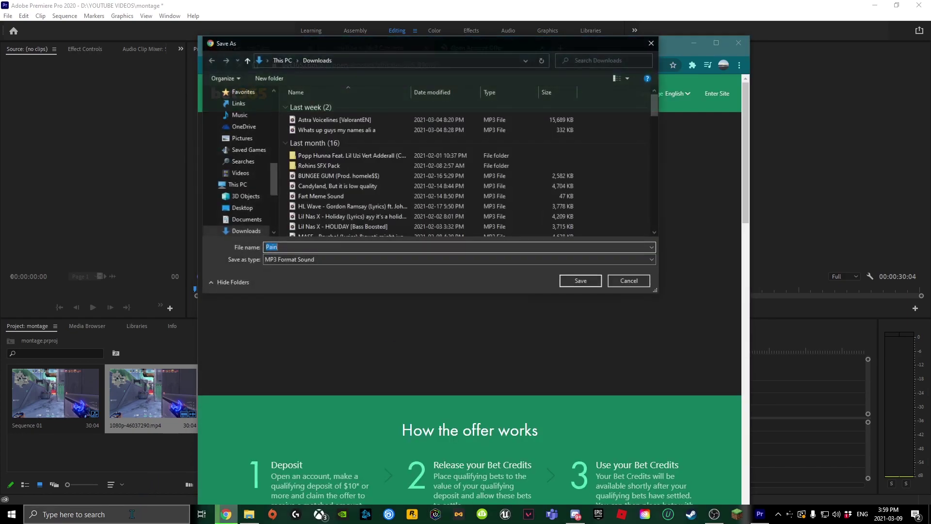
Step: Launch Audacity from the recent Windows apps and move its window off this screen
{"action": "left_click", "coordinate": [124, 514]}
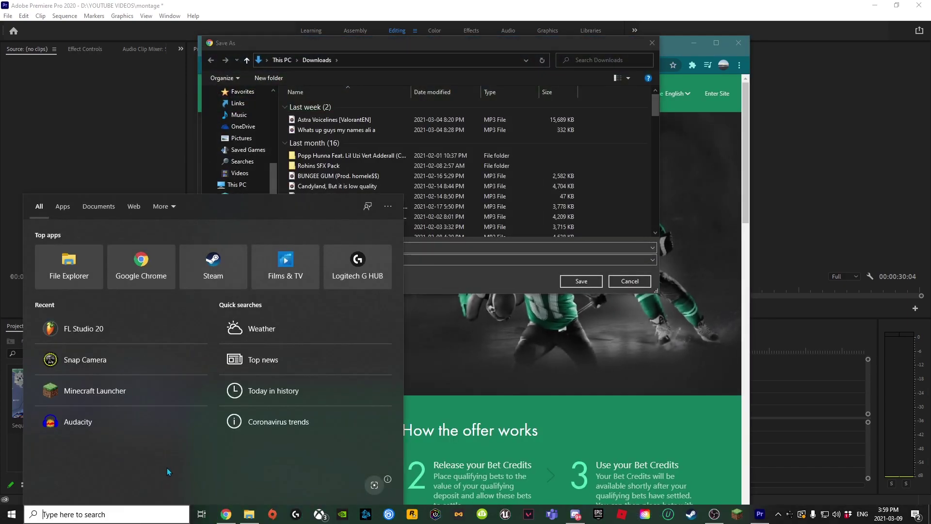
{"action": "left_click", "coordinate": [108, 424]}
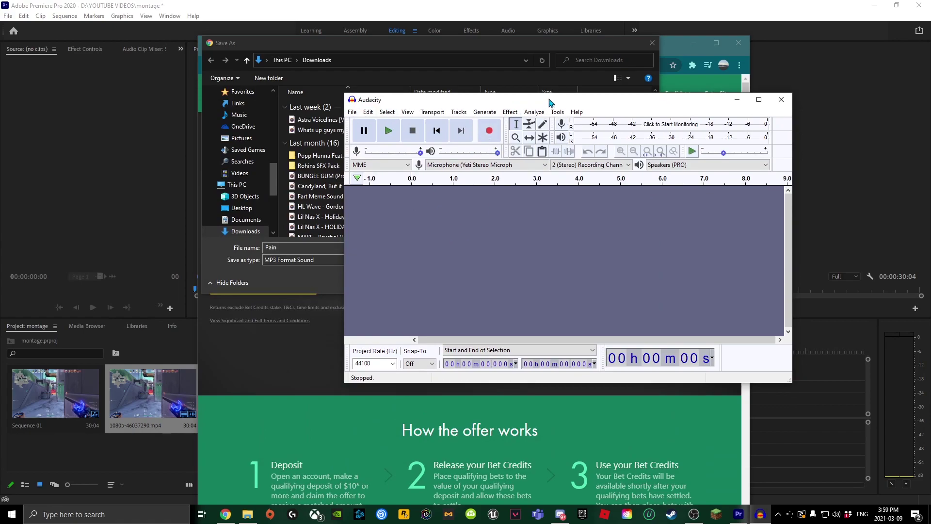
{"action": "left_click_drag", "start_coordinate": [551, 102], "coordinate": [0, 213]}
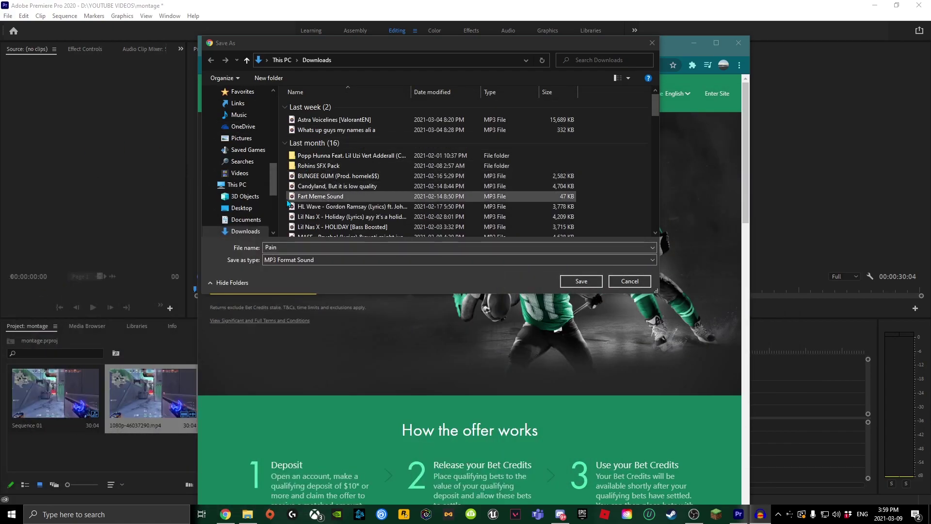
Step: Cancel saving the Pain MP3 and close the Downloads folder window
{"action": "scroll", "coordinate": [233, 175], "scroll_direction": "up", "scroll_amount": 8}
{"action": "left_click", "coordinate": [242, 118]}
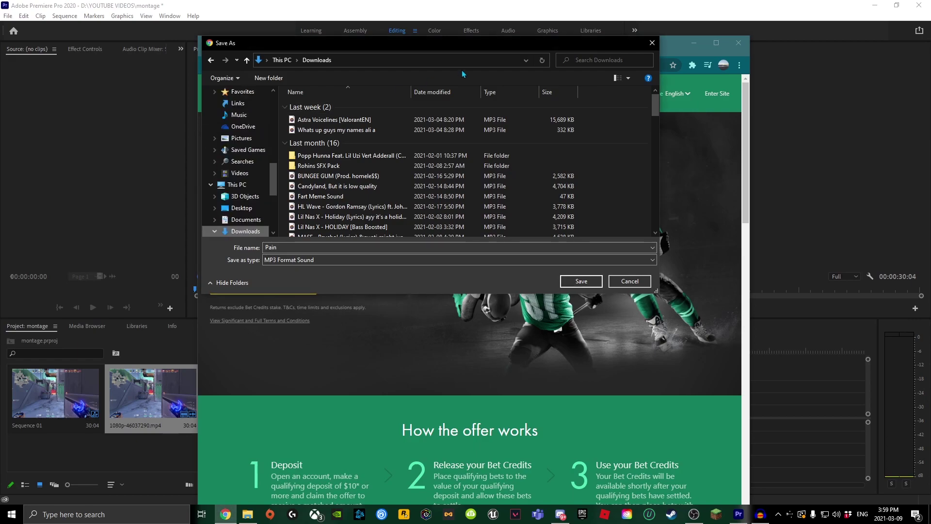
{"action": "left_click", "coordinate": [652, 43]}
{"action": "left_click", "coordinate": [247, 515]}
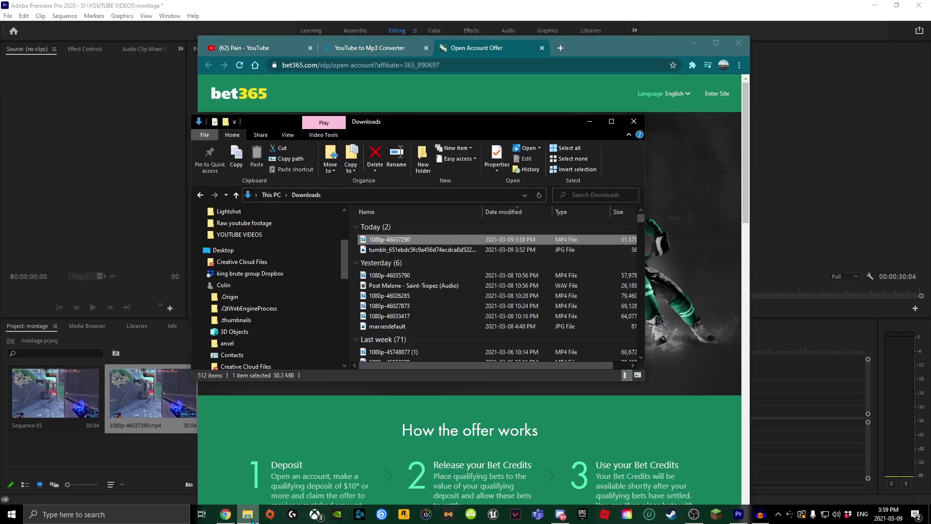
{"action": "left_click", "coordinate": [641, 123]}
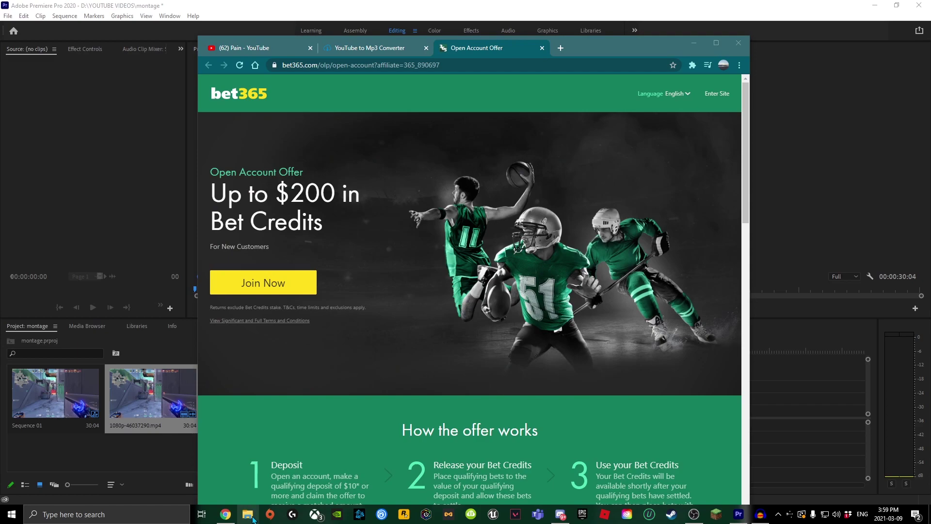
Step: Check the Downloads folder for the Pain audio file and minimize the folder window
{"action": "left_click", "coordinate": [247, 515]}
{"action": "scroll", "coordinate": [273, 254], "scroll_direction": "up", "scroll_amount": 1}
{"action": "left_click", "coordinate": [281, 233]}
{"action": "scroll", "coordinate": [270, 280], "scroll_direction": "up", "scroll_amount": 3}
{"action": "left_click", "coordinate": [266, 241]}
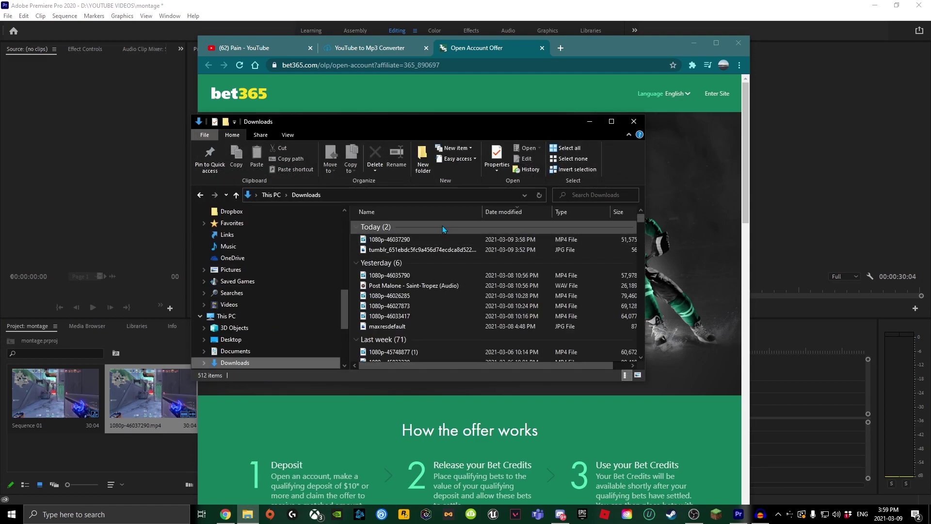
{"action": "left_click", "coordinate": [431, 240]}
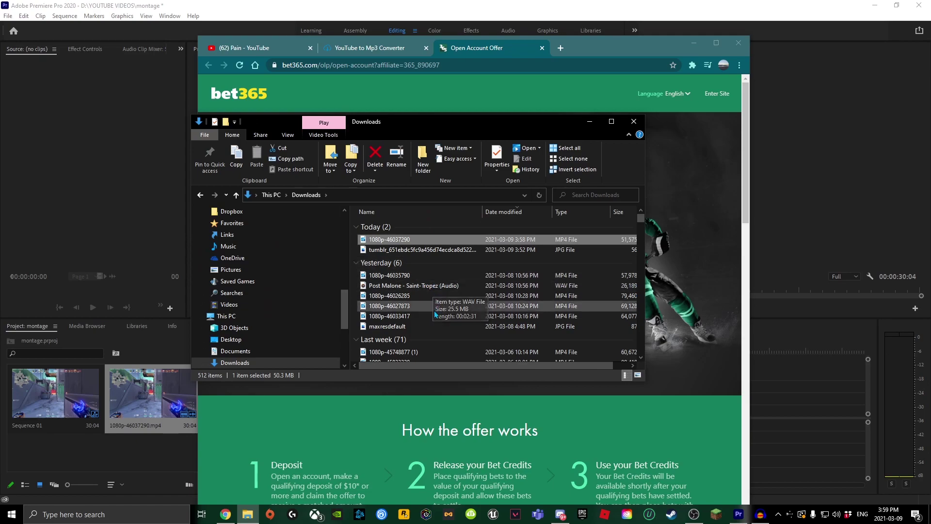
{"action": "left_click", "coordinate": [590, 121]}
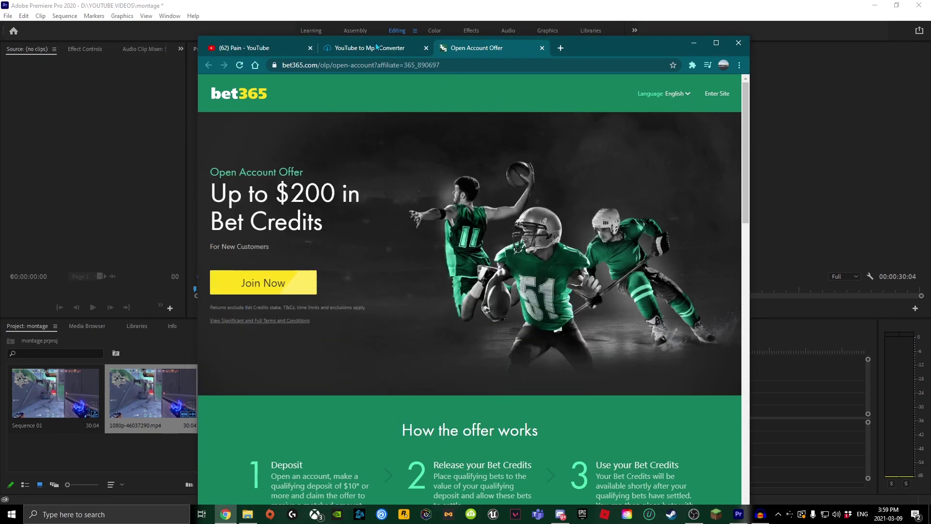
Step: Return to the YouTube to Mp3 converter page and save the Pain MP3 to Downloads
{"action": "left_click", "coordinate": [370, 48]}
{"action": "left_click", "coordinate": [419, 196]}
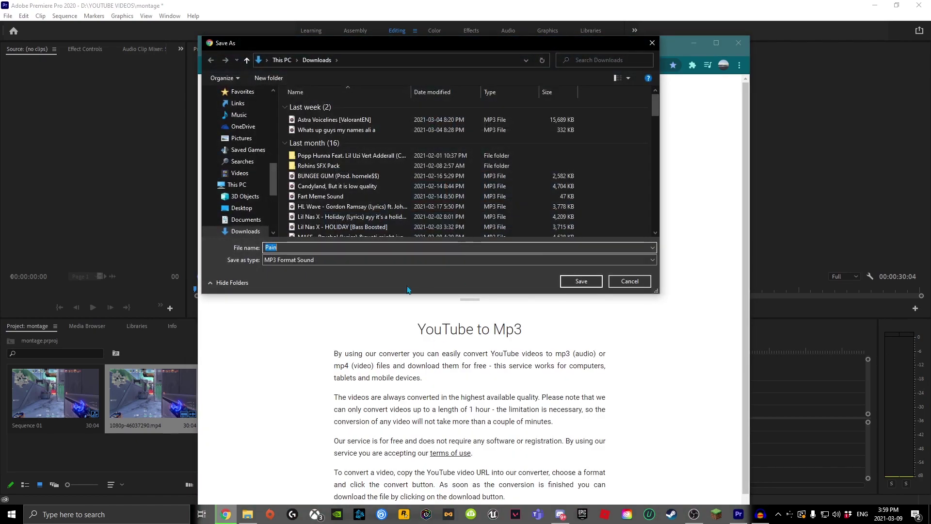
{"action": "left_click", "coordinate": [581, 282]}
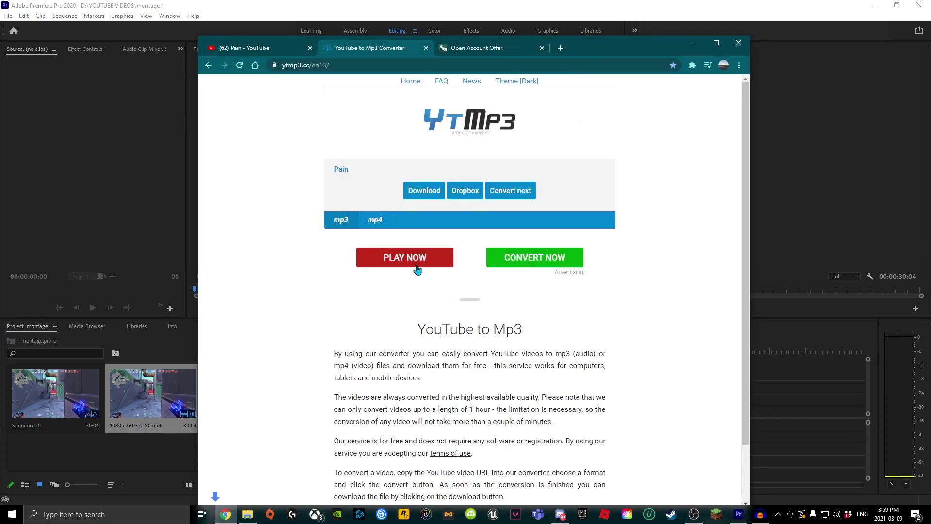
Step: Load the Pain MP3 from the Downloads folder into Audacity and bring its window onto this screen
{"action": "left_click", "coordinate": [248, 515]}
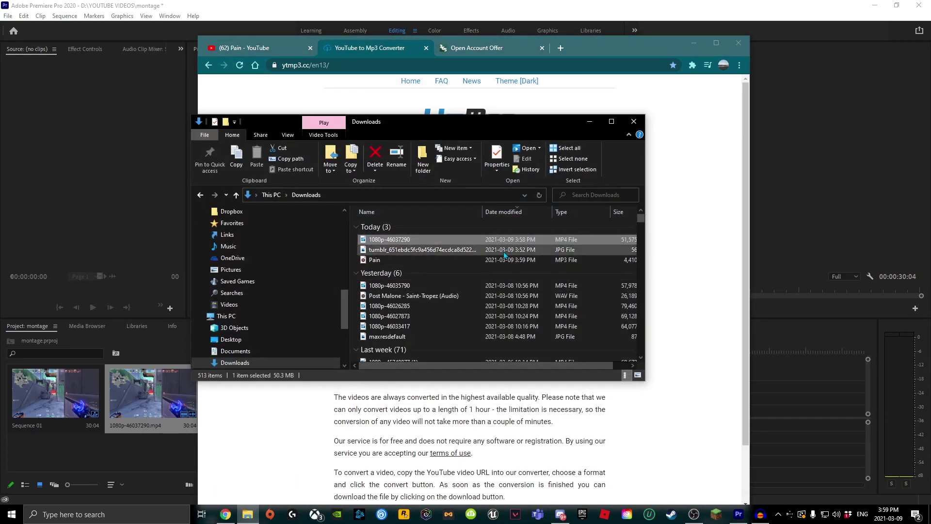
{"action": "left_click", "coordinate": [431, 262]}
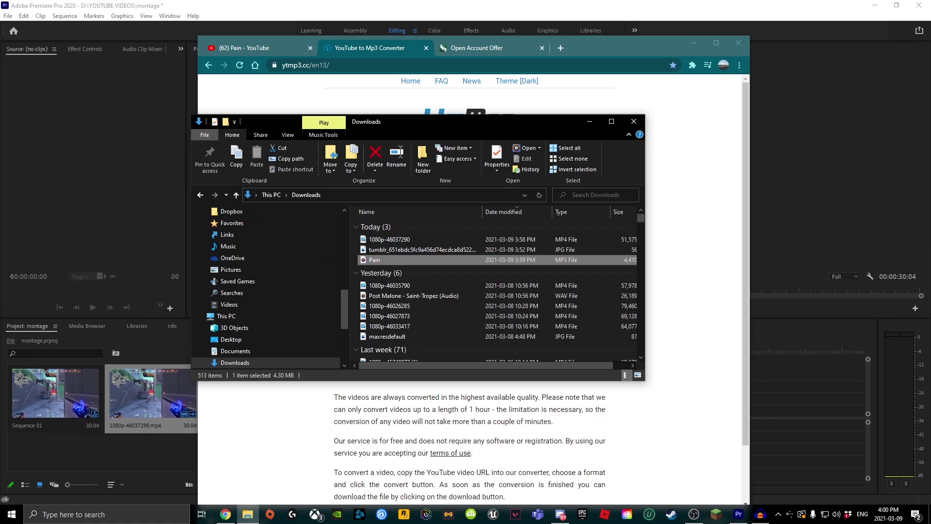
{"action": "left_click_drag", "start_coordinate": [0, 237], "coordinate": [643, 148]}
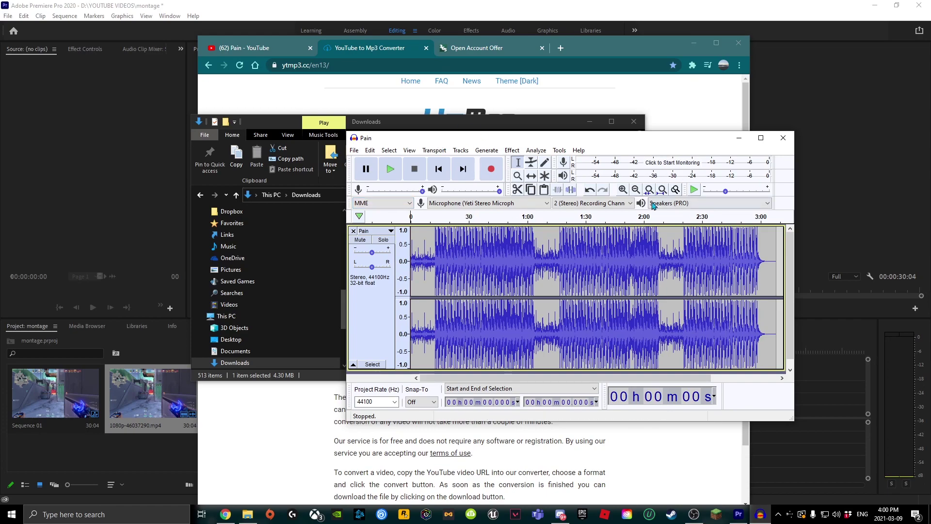
Step: Export the track as a WAV named Pain in Downloads with Signed 16-bit PCM encoding
{"action": "left_click", "coordinate": [360, 152]}
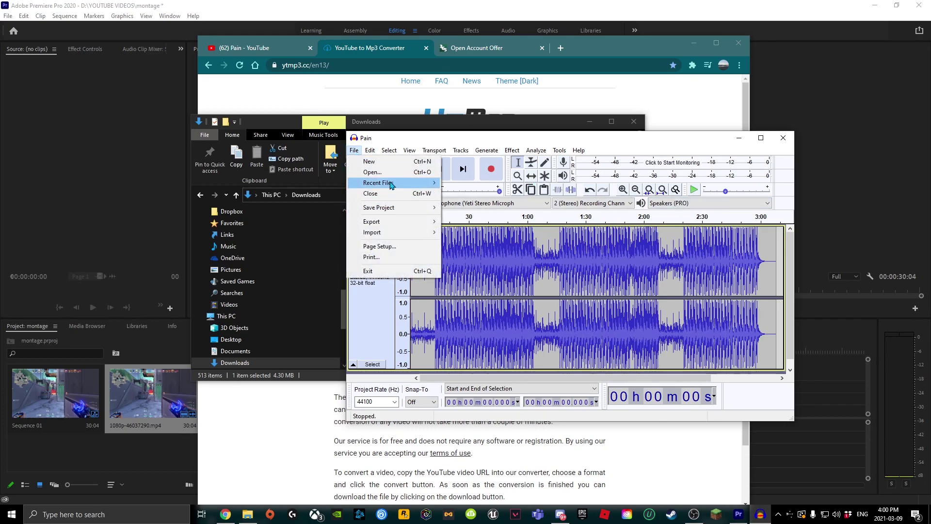
{"action": "mouse_move", "coordinate": [384, 227]}
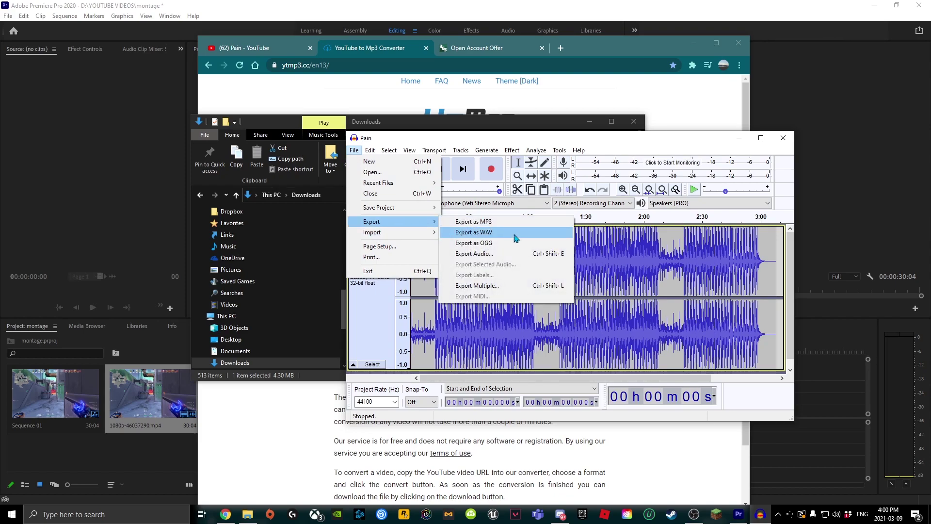
{"action": "left_click", "coordinate": [524, 238]}
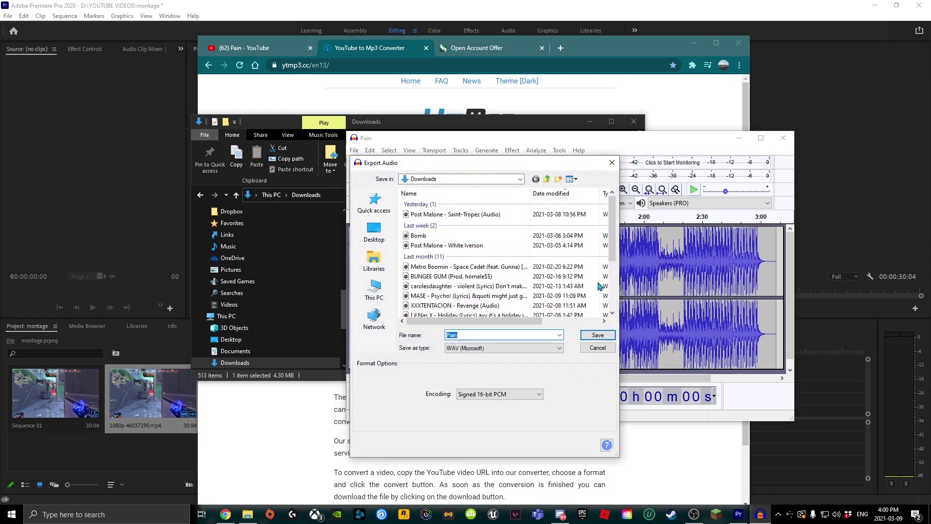
{"action": "left_click", "coordinate": [598, 335]}
{"action": "key", "text": "Return"}
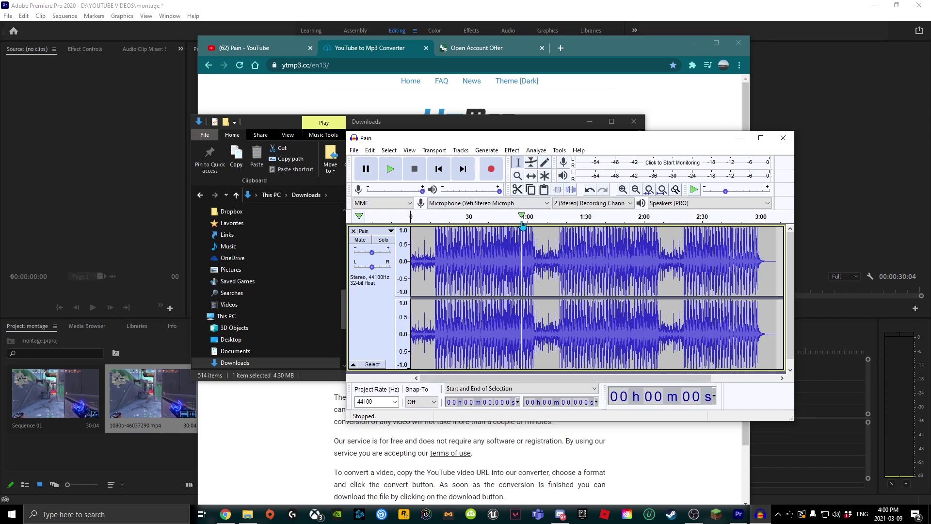
Step: Close Audacity without saving the project, select the exported Pain WAV, and close the Downloads folder
{"action": "left_click", "coordinate": [786, 145]}
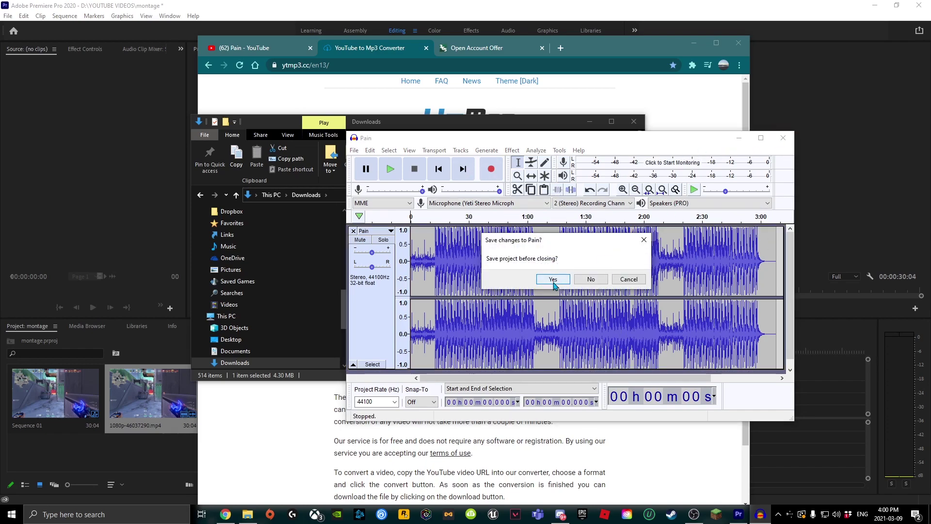
{"action": "left_click", "coordinate": [591, 279]}
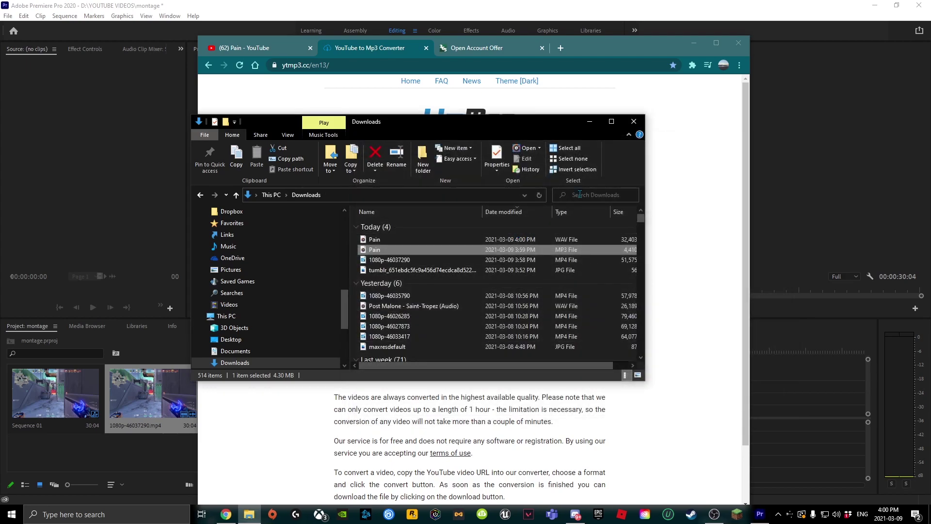
{"action": "left_click", "coordinate": [394, 241]}
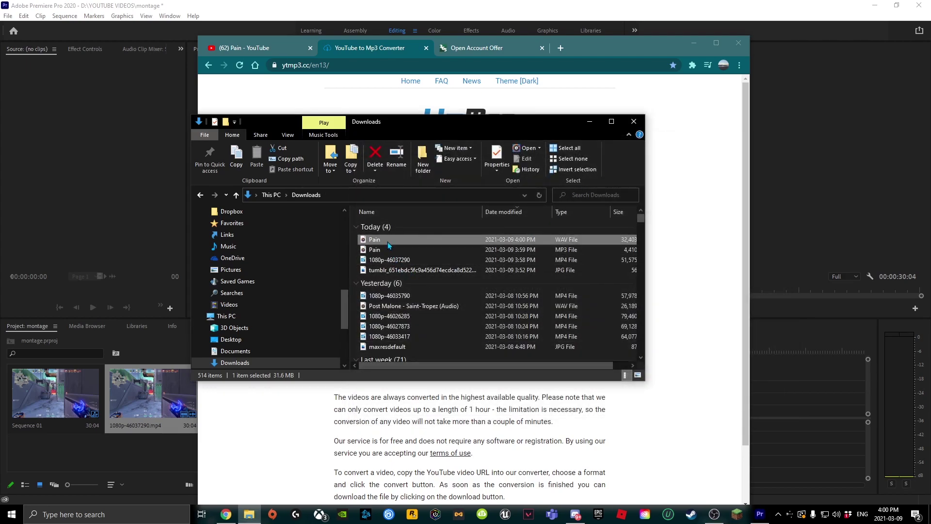
{"action": "left_click", "coordinate": [634, 121]}
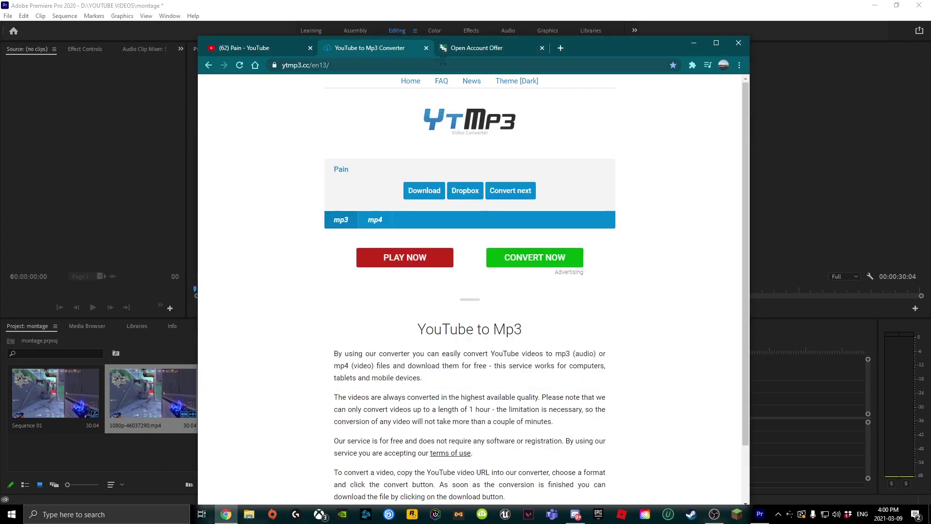
Step: Close the converter and bet365 pages and the Chrome window to return to Premiere Pro
{"action": "left_click", "coordinate": [427, 47]}
{"action": "left_click", "coordinate": [426, 48]}
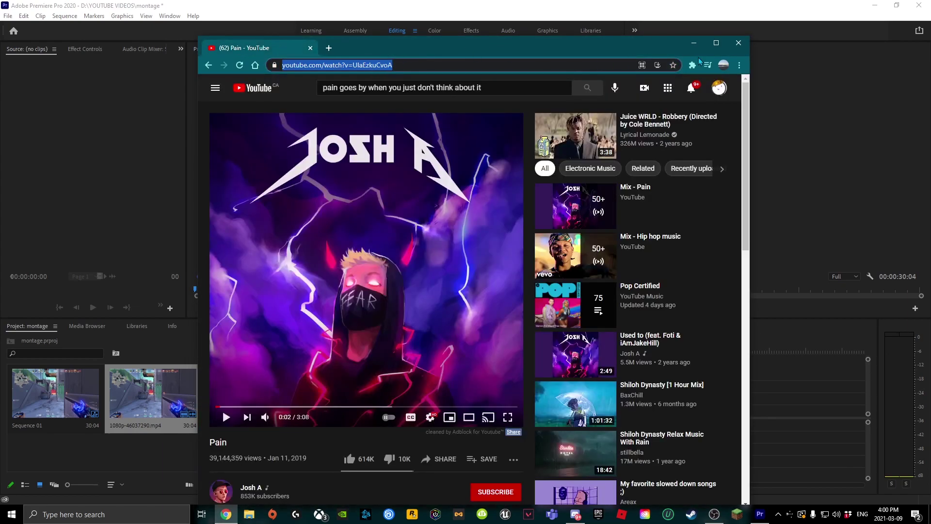
{"action": "left_click", "coordinate": [740, 43]}
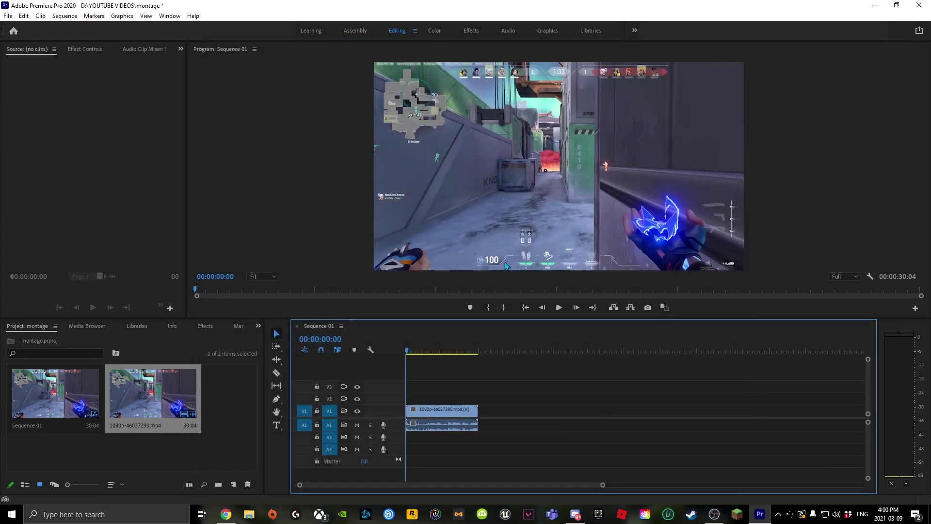
Step: Add the Pain WAV from Downloads to audio track A2 at the start of Sequence 01
{"action": "left_click", "coordinate": [249, 514]}
{"action": "left_click", "coordinate": [234, 238]}
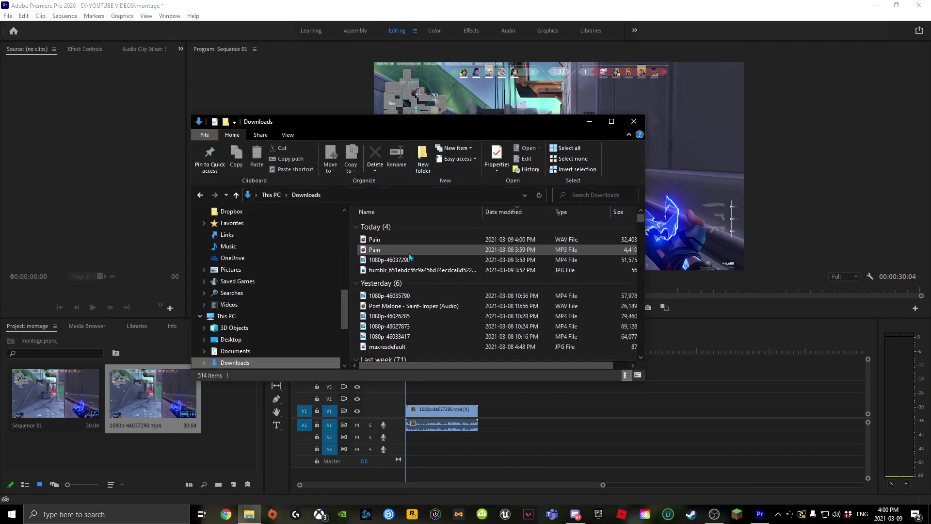
{"action": "left_click", "coordinate": [391, 241]}
{"action": "left_click_drag", "start_coordinate": [394, 240], "coordinate": [409, 437]}
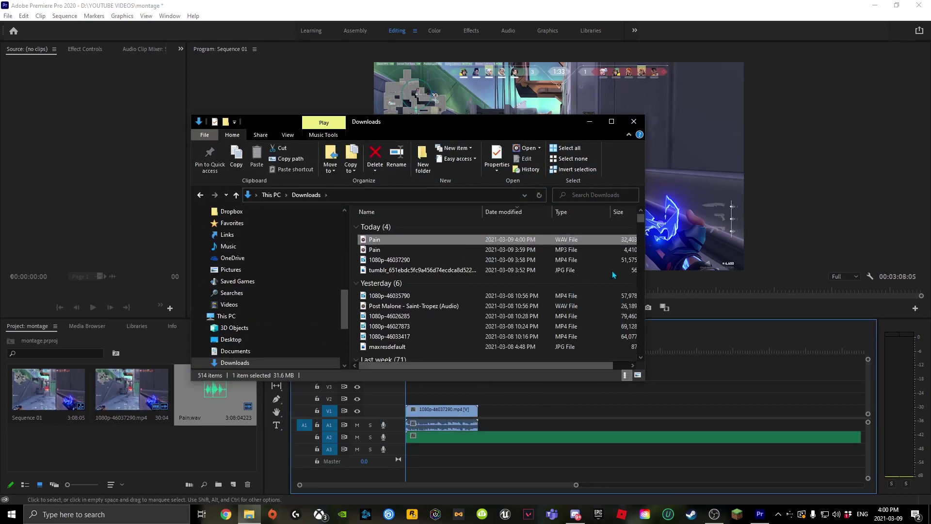
Step: Delete the Pain MP3 from Downloads and close the folder window
{"action": "right_click", "coordinate": [409, 248]}
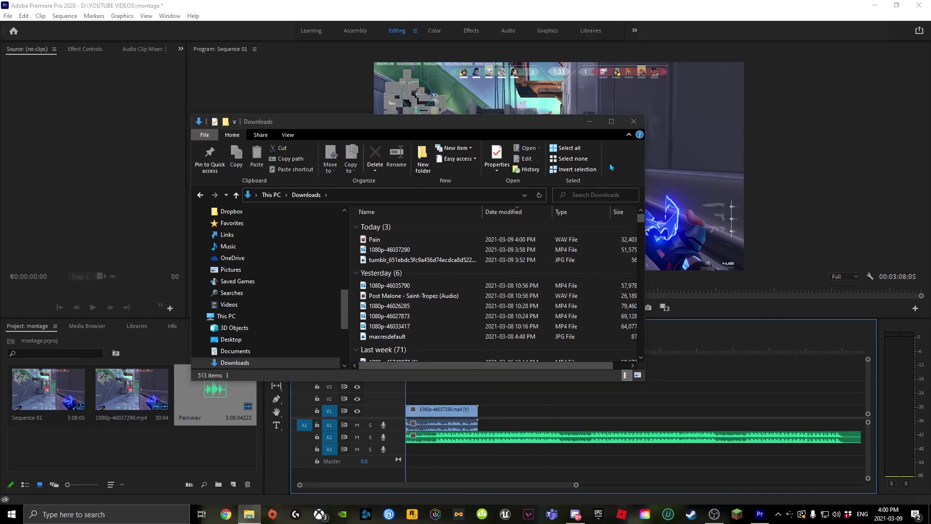
{"action": "left_click", "coordinate": [633, 122]}
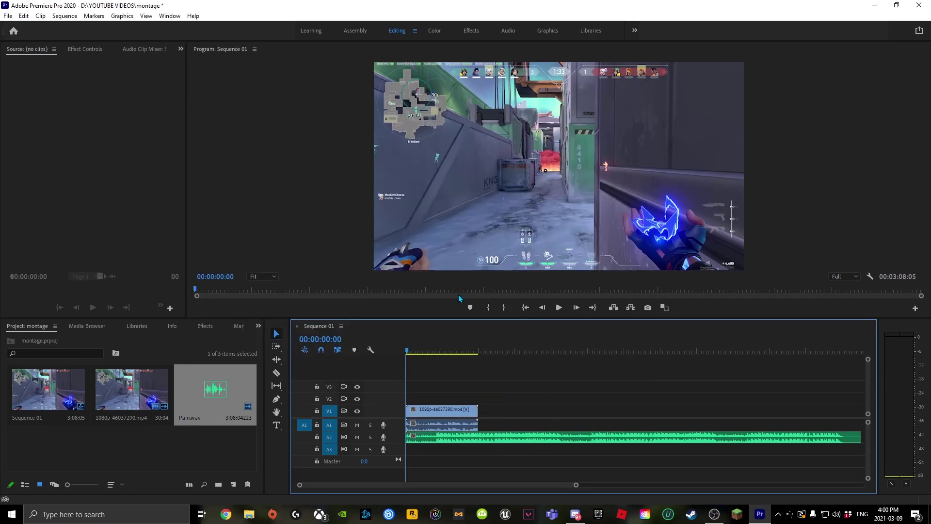
Step: Enlarge the Program monitor by shrinking the timeline area, and briefly play the start of the sequence
{"action": "left_click_drag", "start_coordinate": [454, 318], "coordinate": [454, 373]}
{"action": "key", "text": "space"}
{"action": "scroll", "coordinate": [492, 414], "scroll_direction": "down", "scroll_amount": 4}
{"action": "key", "text": "space"}
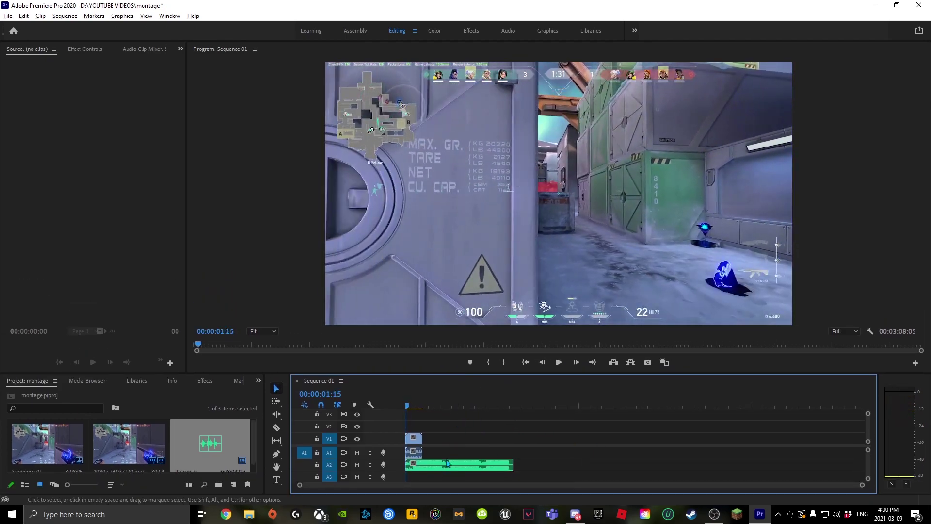
Step: Find the kill frame at 00:00:27:17 and add a marker there on the gameplay clip
{"action": "scroll", "coordinate": [427, 416], "scroll_direction": "up", "scroll_amount": 6}
{"action": "left_click_drag", "start_coordinate": [472, 407], "coordinate": [189, 409]}
{"action": "left_click_drag", "start_coordinate": [428, 413], "coordinate": [569, 412]}
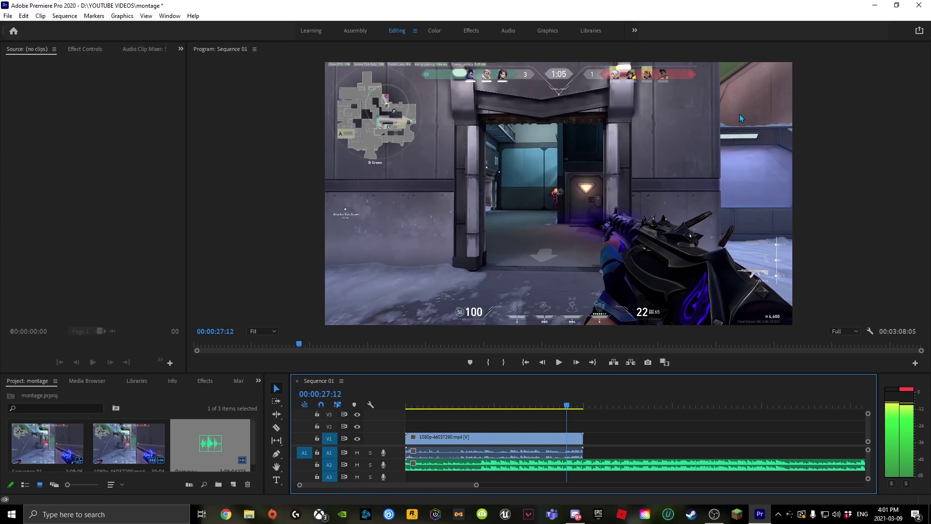
{"action": "key", "text": "Right"}
{"action": "key", "text": "Left"}
{"action": "key", "text": "Left"}
{"action": "key", "text": "Left"}
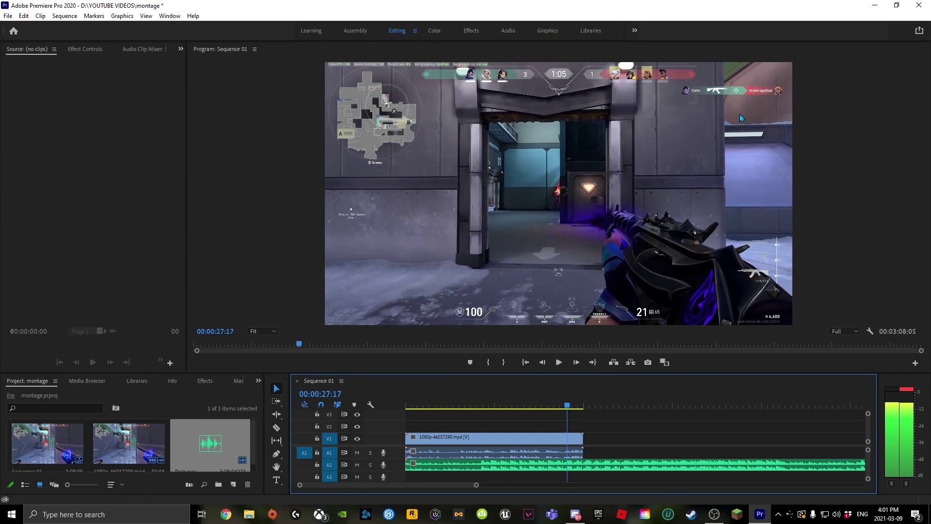
{"action": "key", "text": "Right"}
{"action": "left_click", "coordinate": [563, 440]}
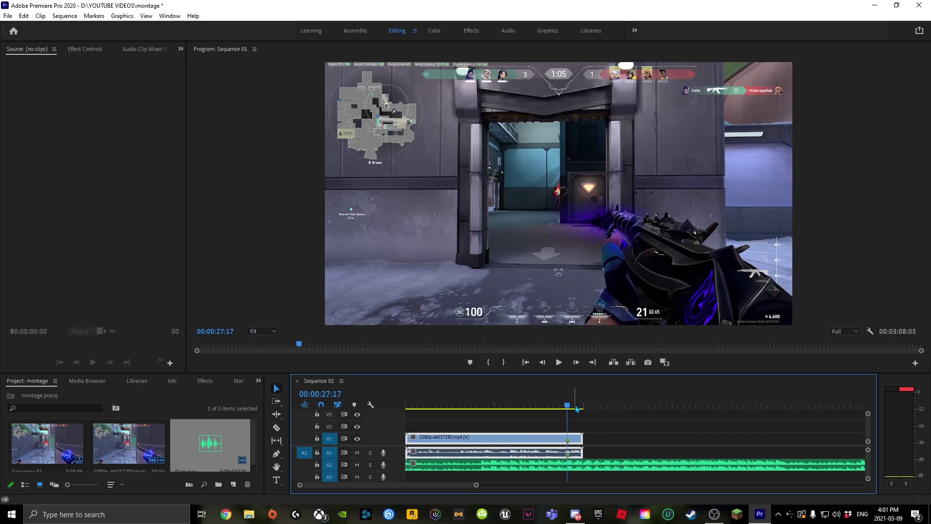
Step: Play through the Pain music on A2 to locate its beat drop
{"action": "scroll", "coordinate": [571, 410], "scroll_direction": "down", "scroll_amount": 5}
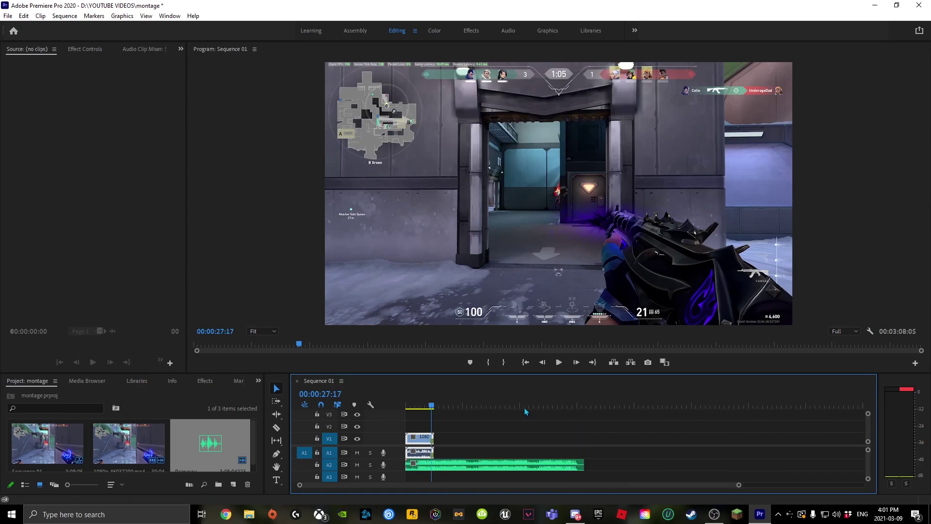
{"action": "left_click", "coordinate": [445, 405]}
{"action": "key", "text": "space"}
{"action": "scroll", "coordinate": [458, 449], "scroll_direction": "up", "scroll_amount": 3}
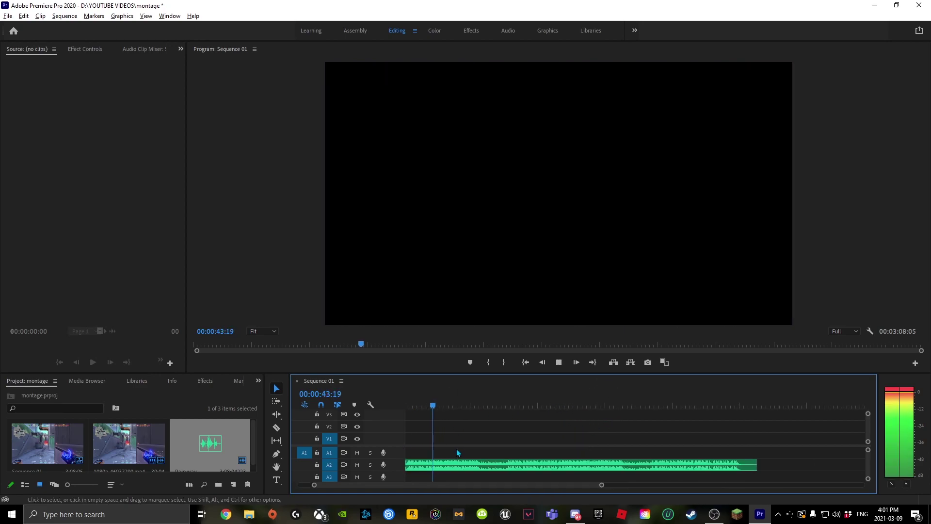
{"action": "scroll", "coordinate": [441, 409], "scroll_direction": "up", "scroll_amount": 3}
{"action": "left_click", "coordinate": [433, 406]}
{"action": "left_click_drag", "start_coordinate": [396, 413], "coordinate": [430, 410]}
{"action": "key", "text": "space"}
{"action": "scroll", "coordinate": [435, 467], "scroll_direction": "up", "scroll_amount": 1}
{"action": "key", "text": "equal"}
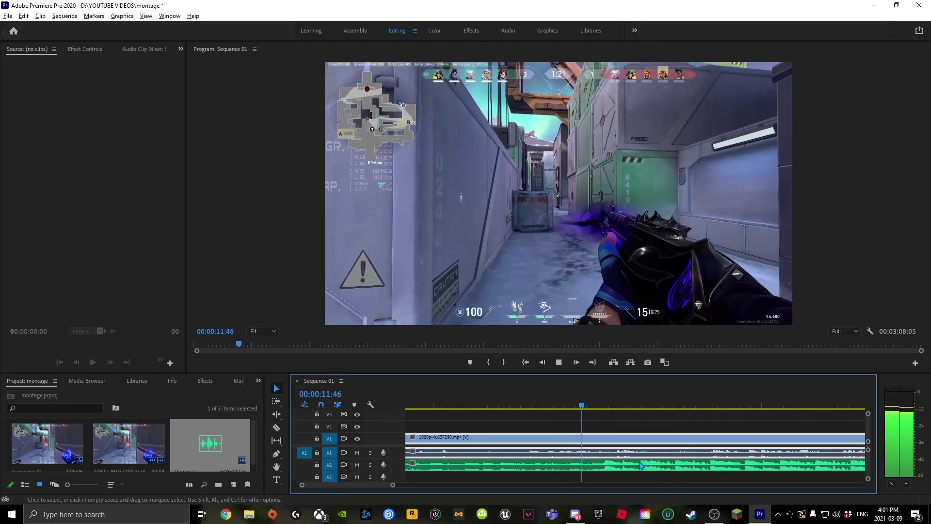
{"action": "key", "text": "space"}
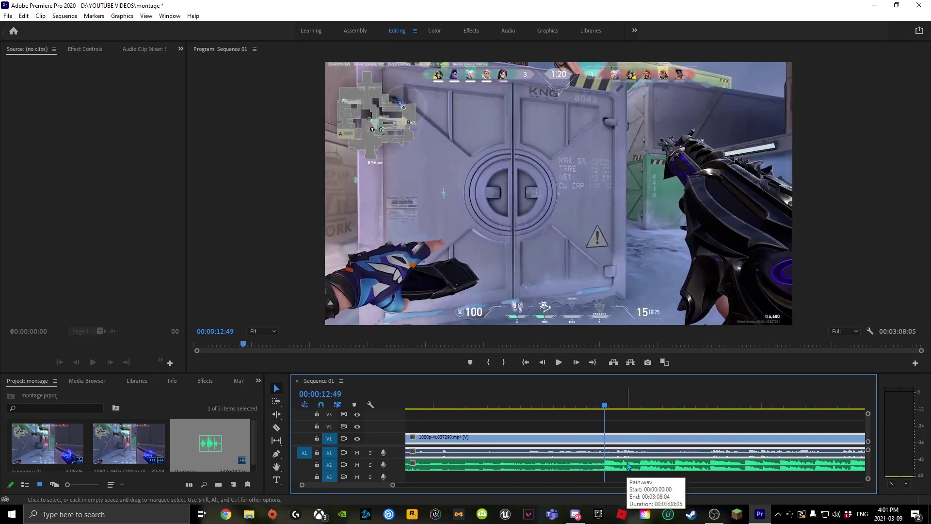
Step: Position the playhead precisely on the beat drop at 00:00:12:51 and select the Pain music clip on A2
{"action": "scroll", "coordinate": [603, 473], "scroll_direction": "up", "scroll_amount": 8}
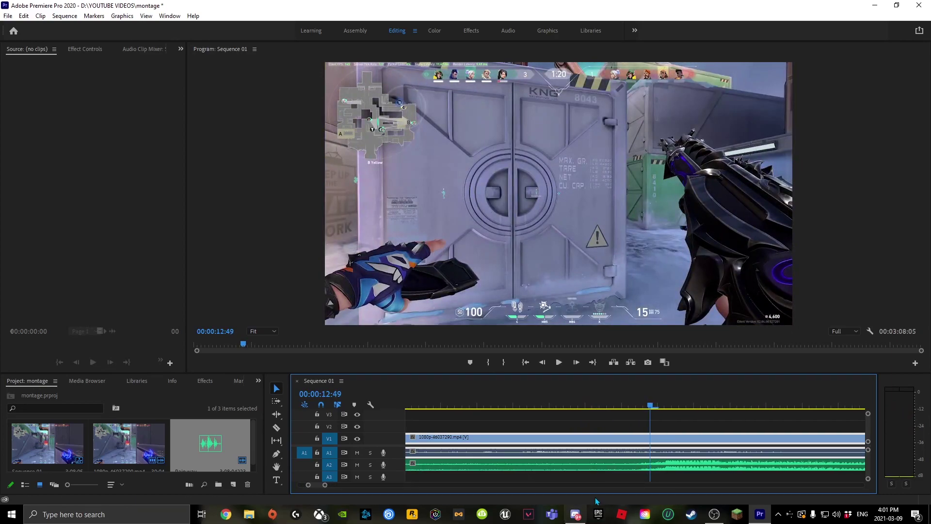
{"action": "scroll", "coordinate": [662, 478], "scroll_direction": "up", "scroll_amount": 1}
{"action": "scroll", "coordinate": [663, 476], "scroll_direction": "up", "scroll_amount": 2}
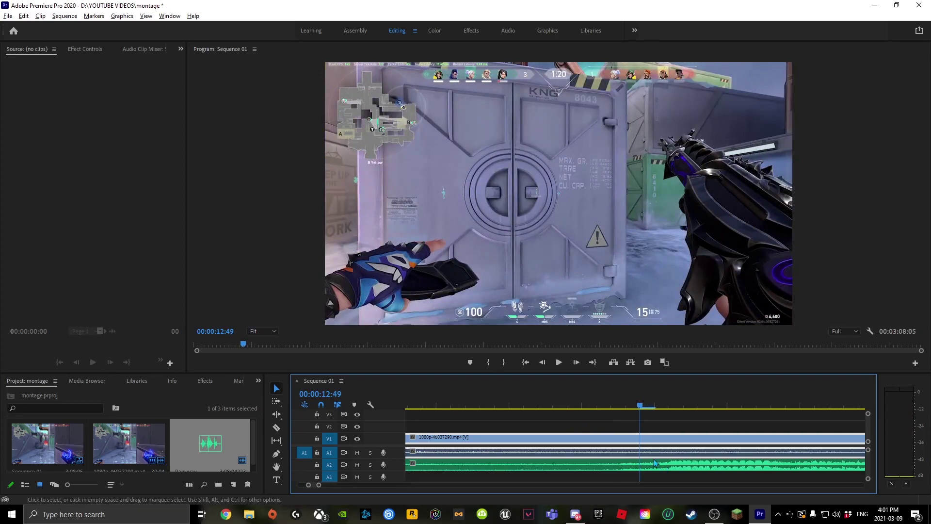
{"action": "left_click", "coordinate": [693, 408]}
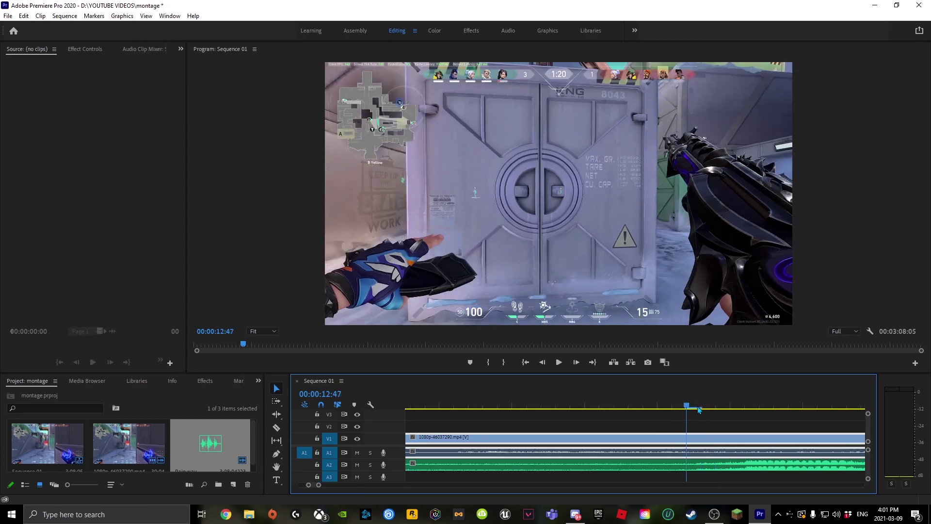
{"action": "left_click", "coordinate": [635, 409]}
{"action": "key", "text": "space"}
{"action": "key", "text": "space"}
{"action": "scroll", "coordinate": [584, 439], "scroll_direction": "down", "scroll_amount": 2}
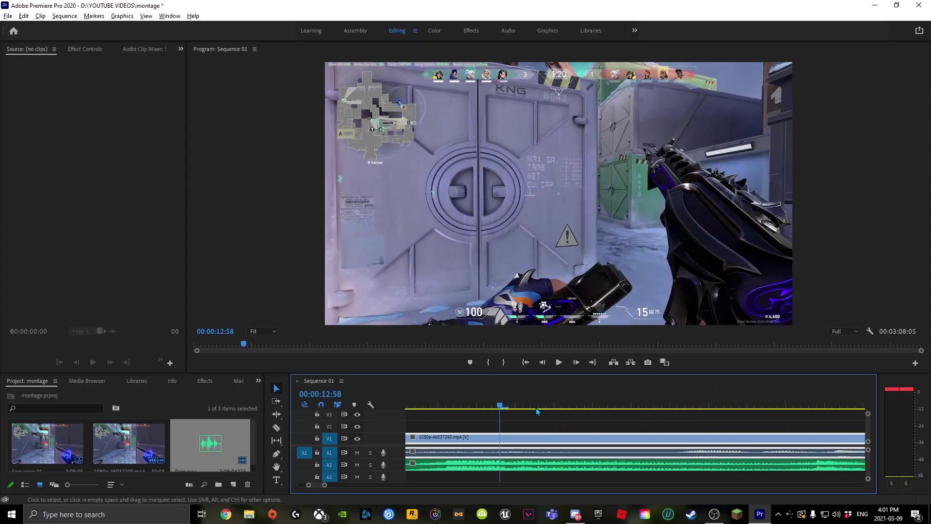
{"action": "left_click_drag", "start_coordinate": [534, 410], "coordinate": [451, 416]}
{"action": "left_click", "coordinate": [448, 469]}
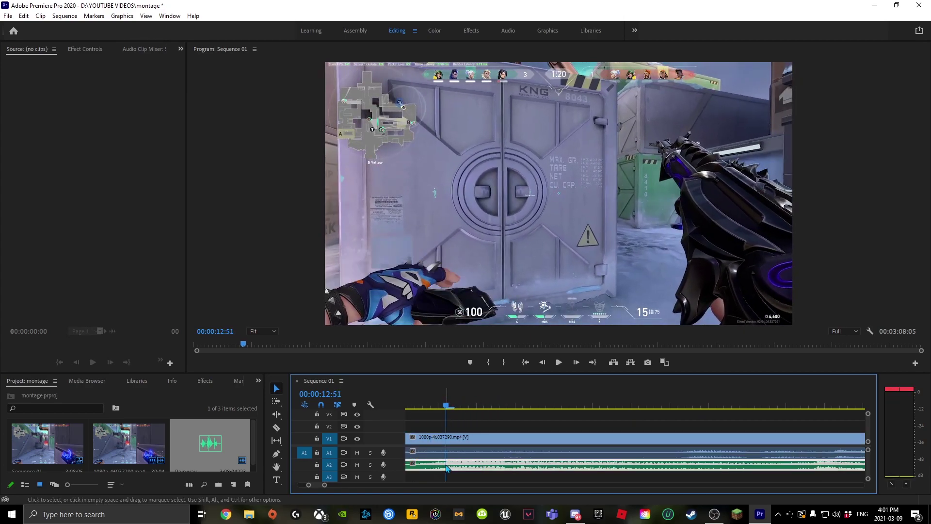
Step: Trim and shift the gameplay clip so its kill marker sits near the music's beat marker, and return to the sequence start
{"action": "left_click_drag", "start_coordinate": [447, 405], "coordinate": [406, 412]}
{"action": "scroll", "coordinate": [540, 443], "scroll_direction": "down", "scroll_amount": 4}
{"action": "scroll", "coordinate": [514, 445], "scroll_direction": "down", "scroll_amount": 4}
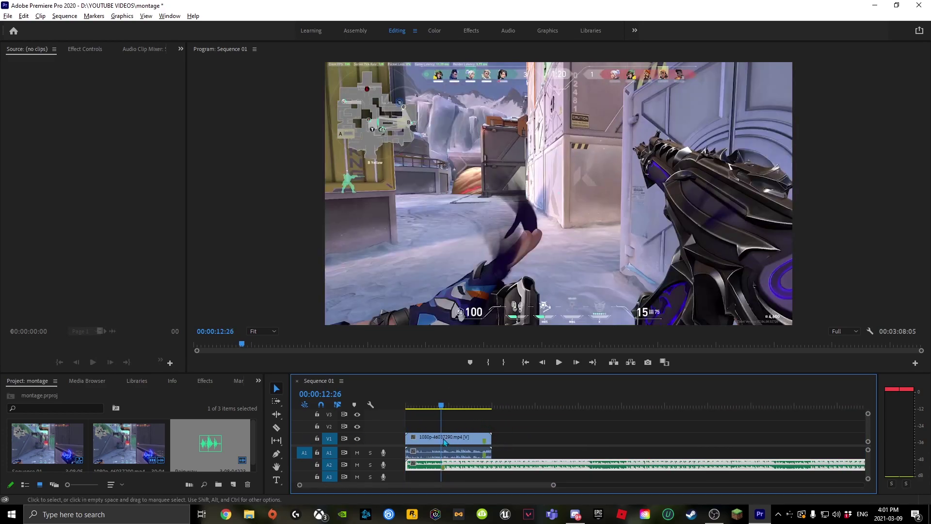
{"action": "mouse_move", "coordinate": [411, 441]}
{"action": "left_mouse_down"}
{"action": "mouse_move", "coordinate": [465, 443]}
{"action": "mouse_move", "coordinate": [406, 442]}
{"action": "left_mouse_up"}
{"action": "key", "text": "Home"}
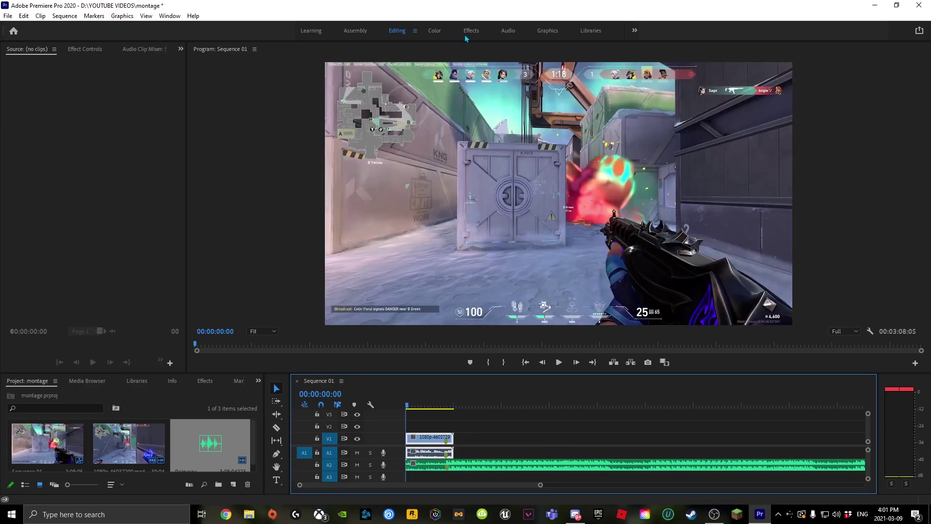
Step: Switch to the Effects workspace and place the playhead on the gameplay clip's kill marker at 00:00:12:26
{"action": "key", "text": "alt+shift+0"}
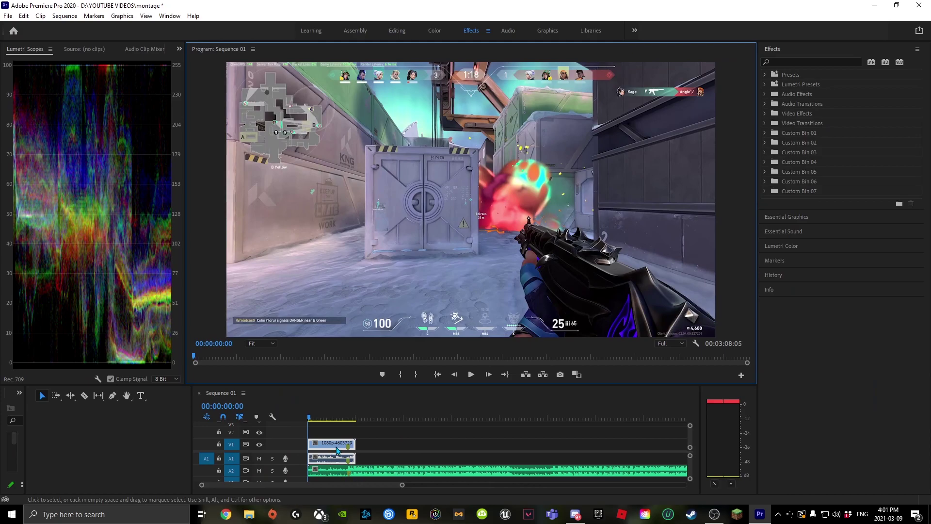
{"action": "scroll", "coordinate": [347, 446], "scroll_direction": "up", "scroll_amount": 6, "text": "alt"}
{"action": "left_click", "coordinate": [371, 418]}
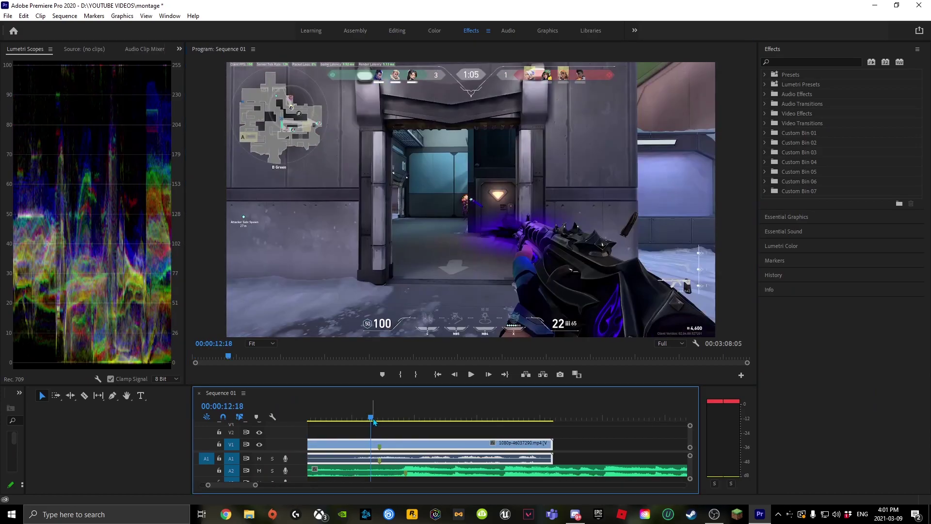
{"action": "left_click_drag", "start_coordinate": [374, 421], "coordinate": [377, 421]}
{"action": "key", "text": "="}
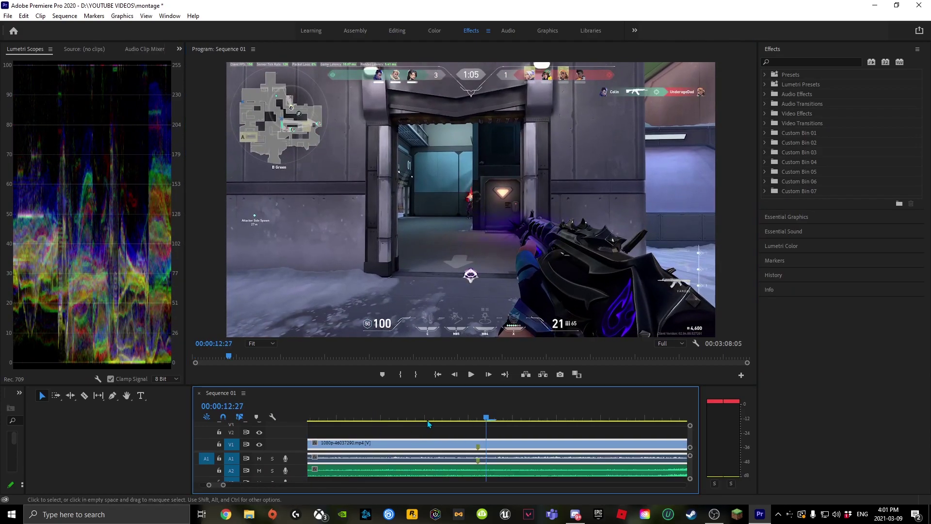
{"action": "key", "text": "Left"}
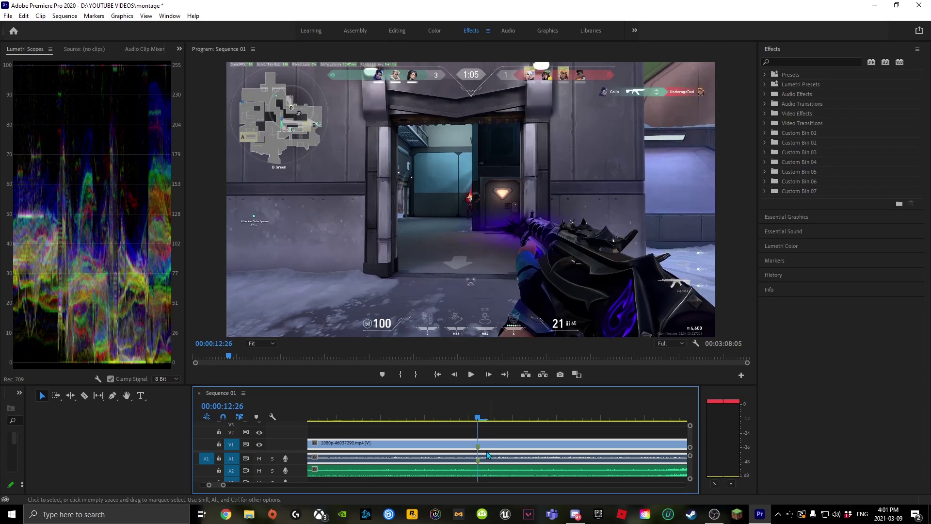
{"action": "scroll", "coordinate": [477, 472], "scroll_direction": "down", "scroll_amount": 8, "text": "alt"}
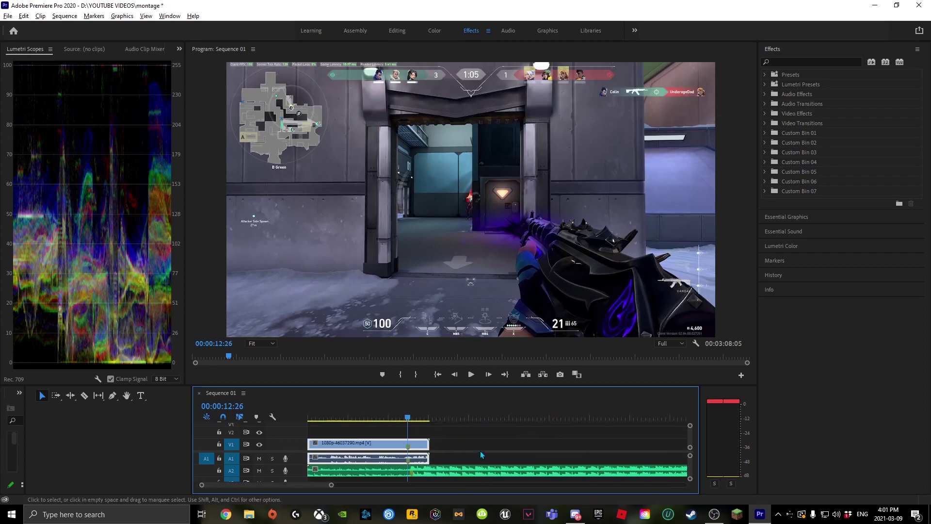
Step: Move the gameplay clip so its kill marker matches the music's beat marker, and extend its start back to the sequence start
{"action": "left_click_drag", "start_coordinate": [407, 447], "coordinate": [410, 449]}
{"action": "scroll", "coordinate": [412, 448], "scroll_direction": "up", "scroll_amount": 2, "text": "alt"}
{"action": "scroll", "coordinate": [314, 454], "scroll_direction": "down", "scroll_amount": 6, "text": "alt"}
{"action": "left_click_drag", "start_coordinate": [309, 450], "coordinate": [301, 449]}
{"action": "scroll", "coordinate": [341, 461], "scroll_direction": "up", "scroll_amount": 3, "text": "alt"}
{"action": "key", "text": "minus"}
{"action": "key", "text": "minus"}
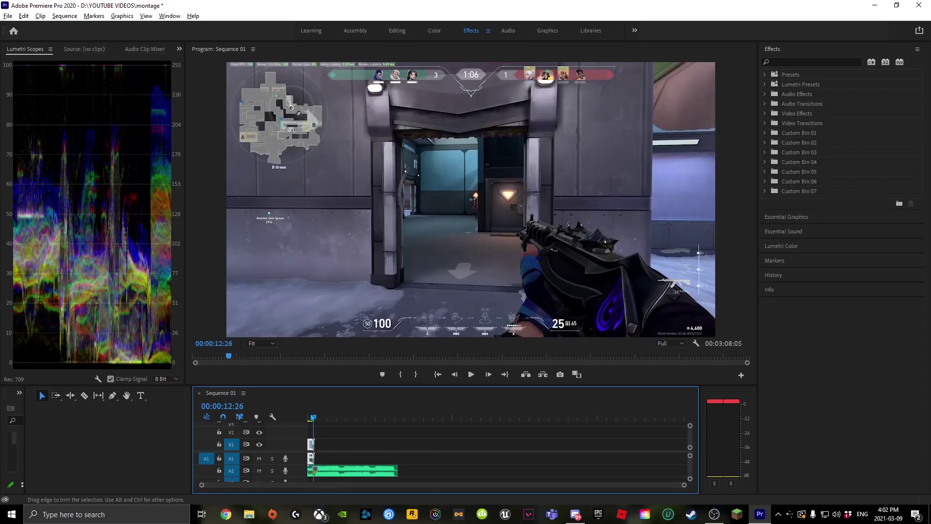
Step: Return to the sequence start and examine how the gameplay kill marker lines up with the music beat marker
{"action": "key", "text": "Home"}
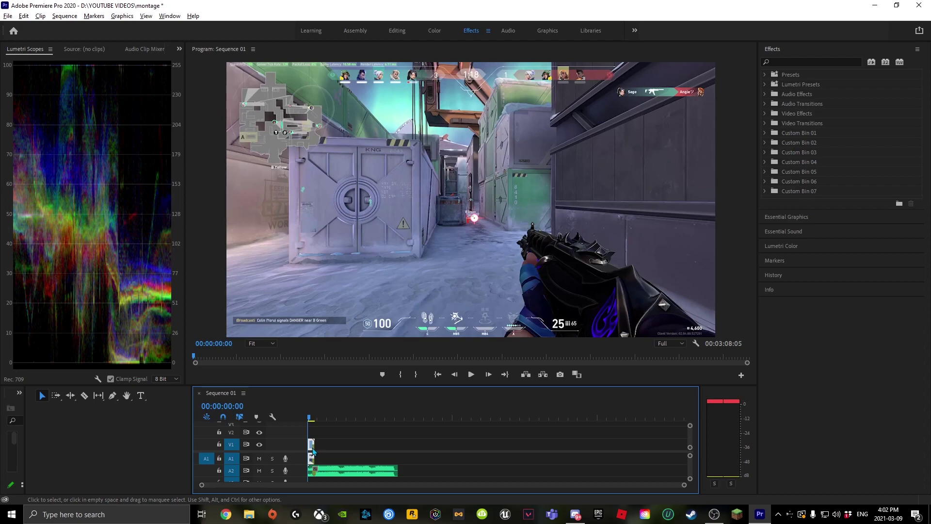
{"action": "scroll", "coordinate": [312, 450], "scroll_direction": "up", "scroll_amount": 10}
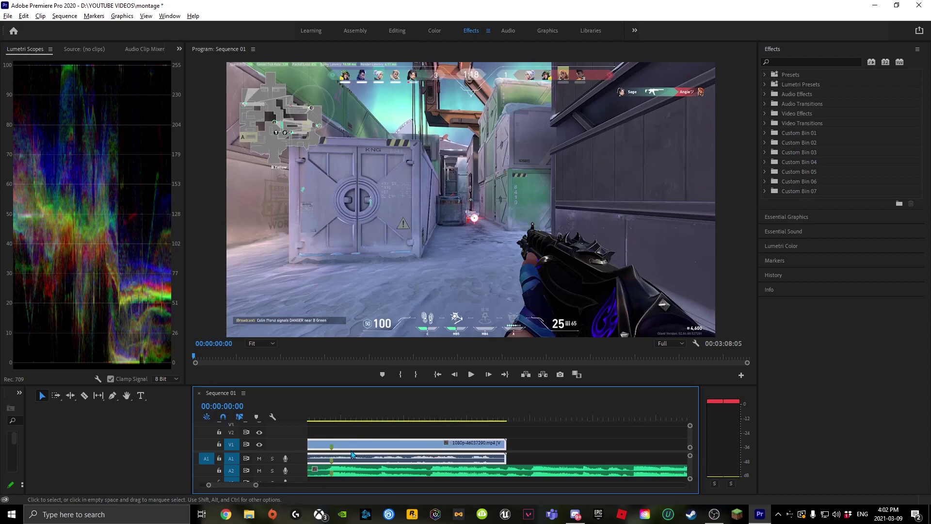
{"action": "scroll", "coordinate": [352, 455], "scroll_direction": "down", "scroll_amount": 1}
{"action": "scroll", "coordinate": [340, 451], "scroll_direction": "up", "scroll_amount": 2}
{"action": "scroll", "coordinate": [335, 450], "scroll_direction": "down", "scroll_amount": 2}
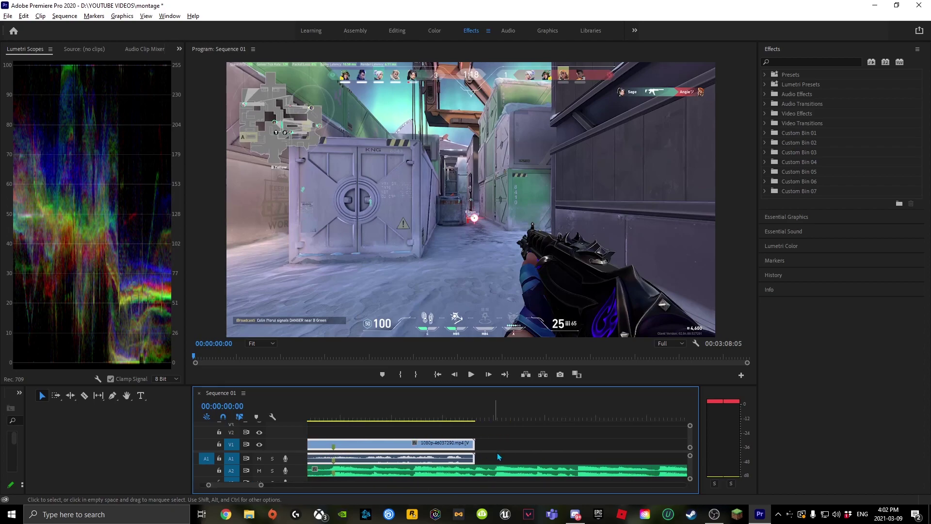
{"action": "scroll", "coordinate": [499, 456], "scroll_direction": "down", "scroll_amount": 1}
{"action": "scroll", "coordinate": [388, 451], "scroll_direction": "up", "scroll_amount": 4}
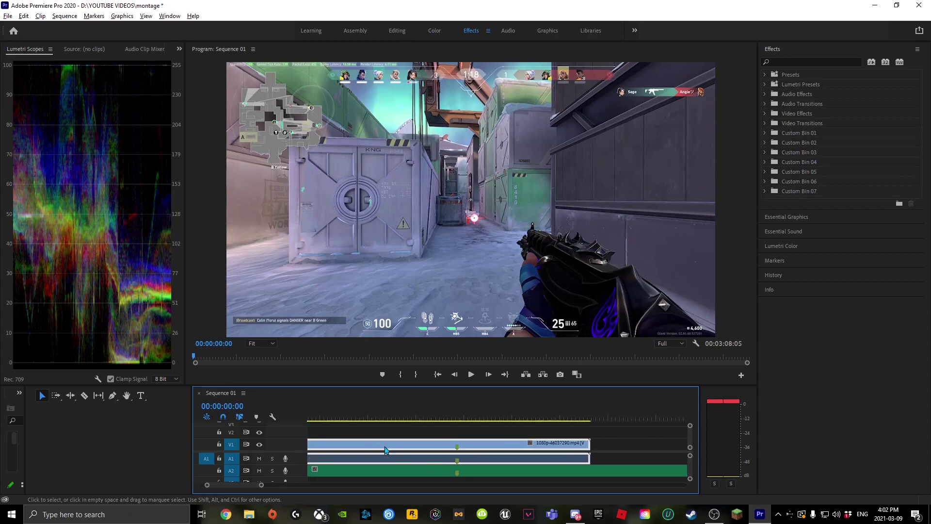
{"action": "scroll", "coordinate": [388, 450], "scroll_direction": "up", "scroll_amount": 3}
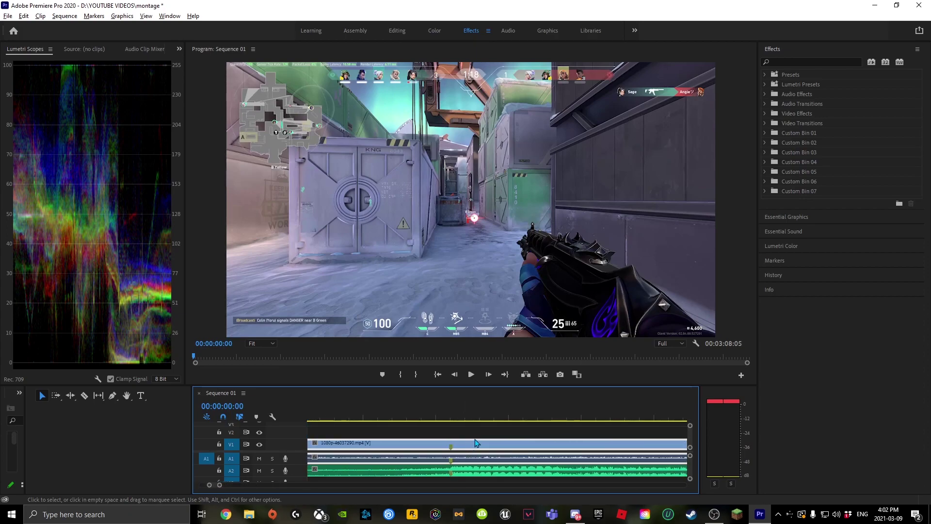
Step: Search the effects for "lumetri colo" and select the Lumetri Color video effect
{"action": "key", "text": "alt"}
{"action": "left_click", "coordinate": [801, 62]}
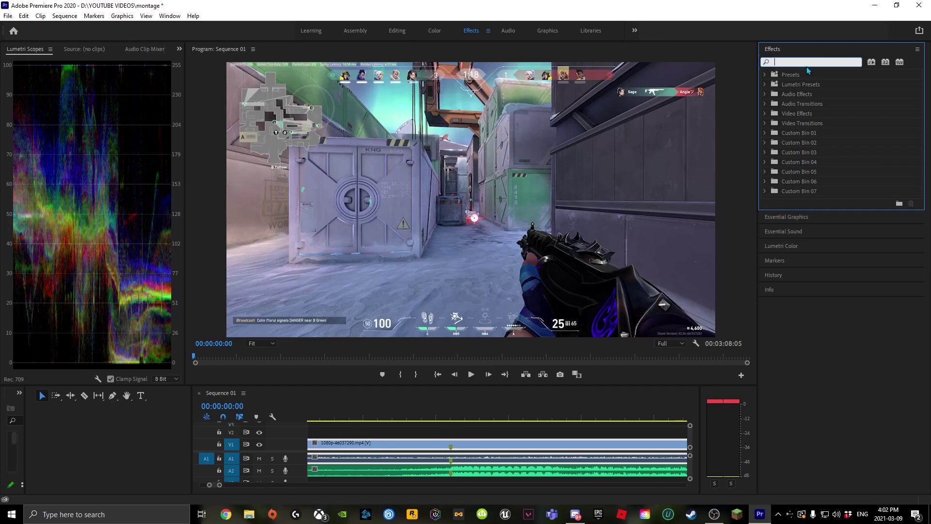
{"action": "type", "text": "lu"}
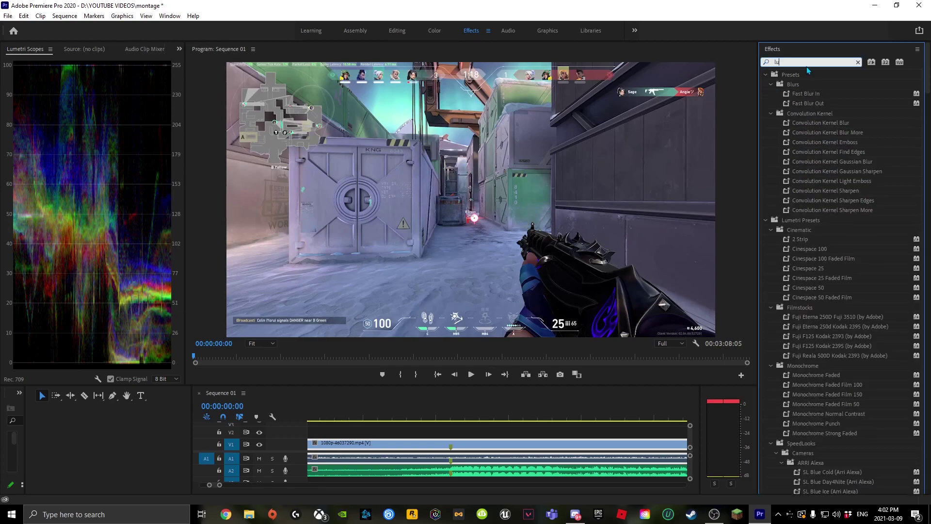
{"action": "type", "text": "metri colo"}
{"action": "left_click", "coordinate": [834, 134]}
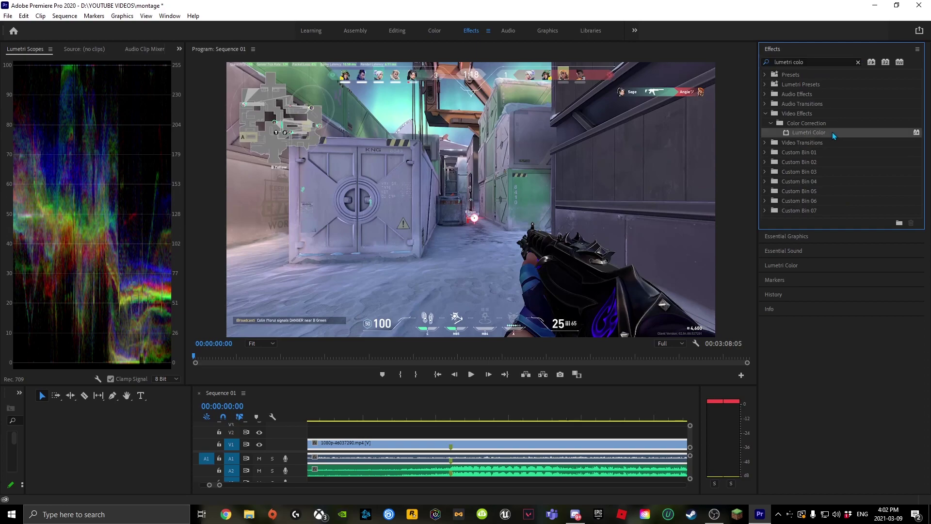
Step: Split the gameplay clip on V1 at its kill marker and return to the Selection tool
{"action": "key", "text": "c"}
{"action": "left_click", "coordinate": [452, 447]}
{"action": "key", "text": "v"}
Step: Apply Lumetri Color to the gameplay segment after the cut and put the playhead on the cut at 00:00:12:51
{"action": "left_click_drag", "start_coordinate": [809, 132], "coordinate": [747, 157]}
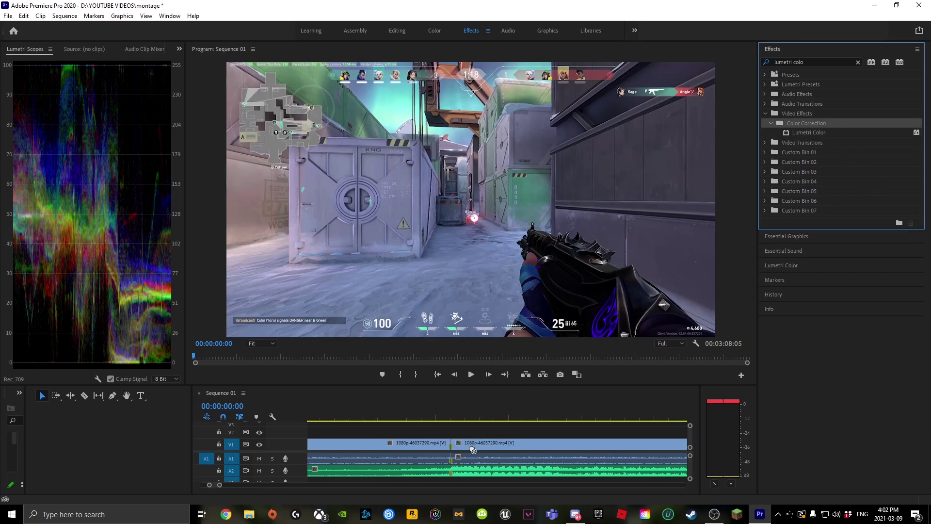
{"action": "left_click", "coordinate": [538, 418]}
{"action": "left_click", "coordinate": [809, 133]}
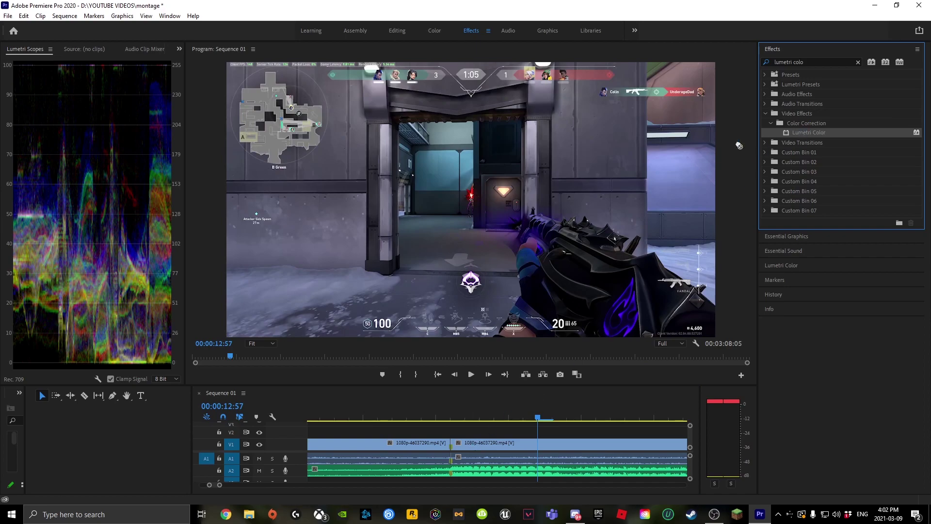
{"action": "left_click_drag", "start_coordinate": [473, 439], "coordinate": [470, 446]}
{"action": "left_click_drag", "start_coordinate": [566, 417], "coordinate": [459, 419]}
Step: Dismiss the Edit Workspaces dialog and reset the Effects workspace to its saved layout
{"action": "left_click", "coordinate": [91, 51]}
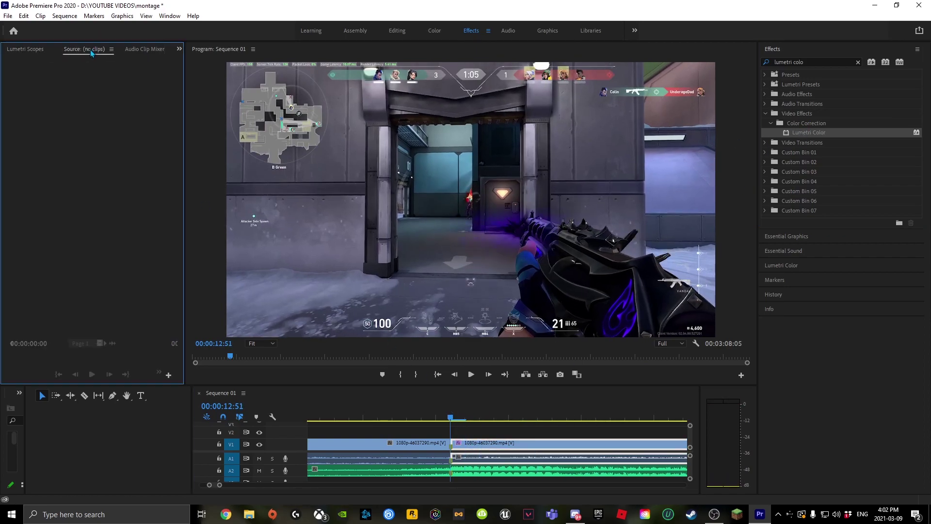
{"action": "left_click", "coordinate": [136, 51]}
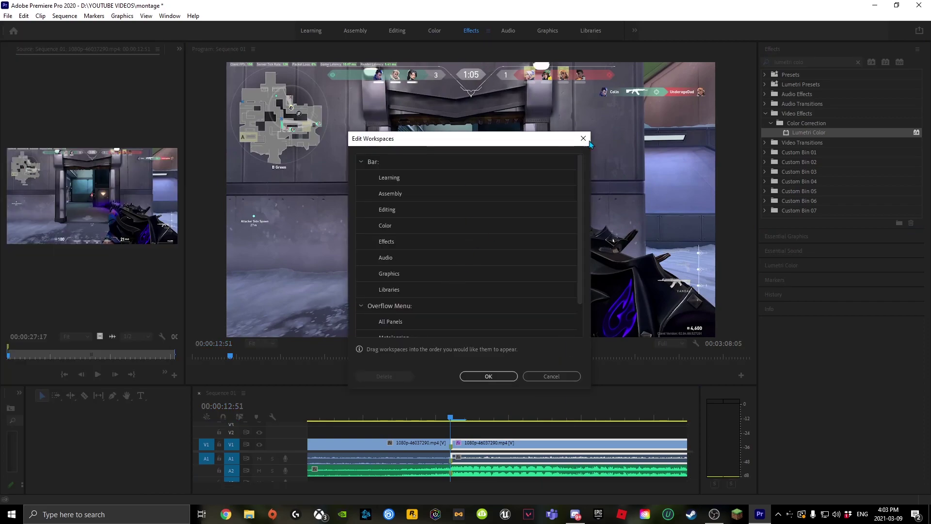
{"action": "left_click", "coordinate": [585, 139]}
{"action": "left_click", "coordinate": [169, 16]}
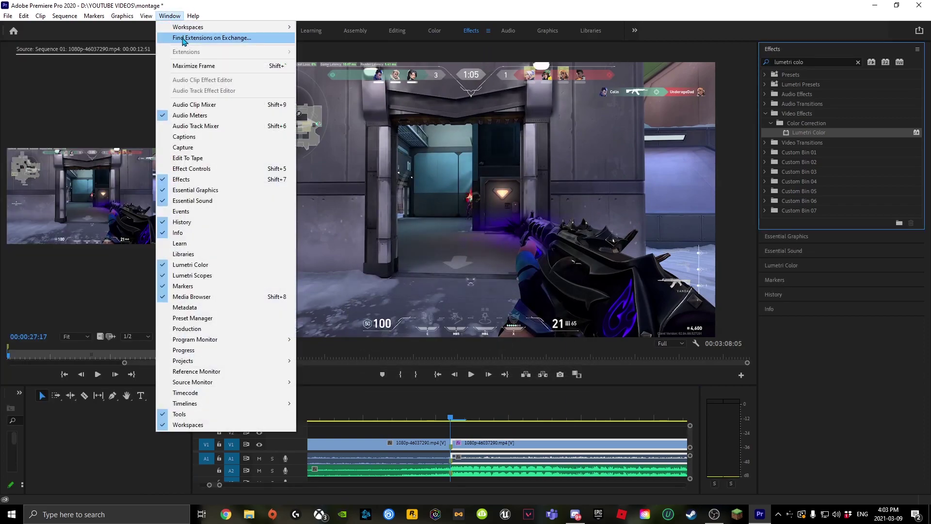
{"action": "mouse_move", "coordinate": [224, 27]}
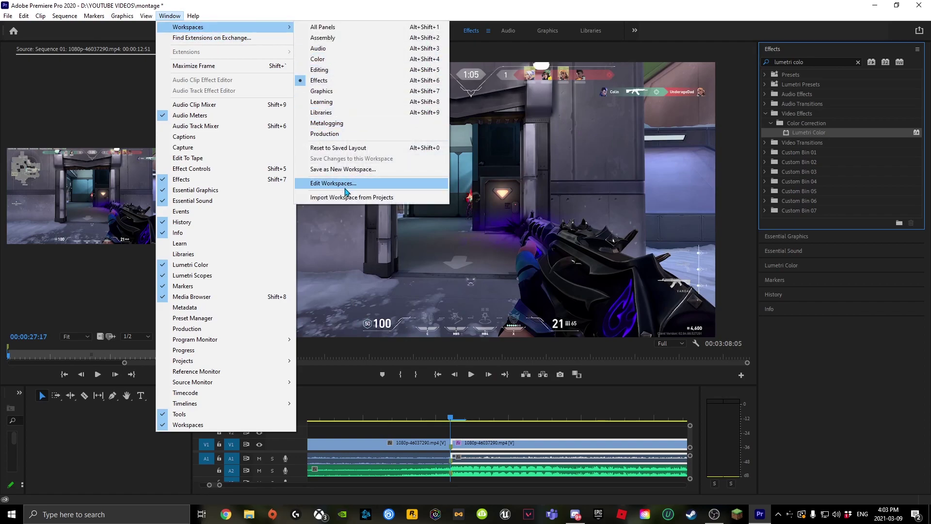
{"action": "left_click", "coordinate": [357, 149]}
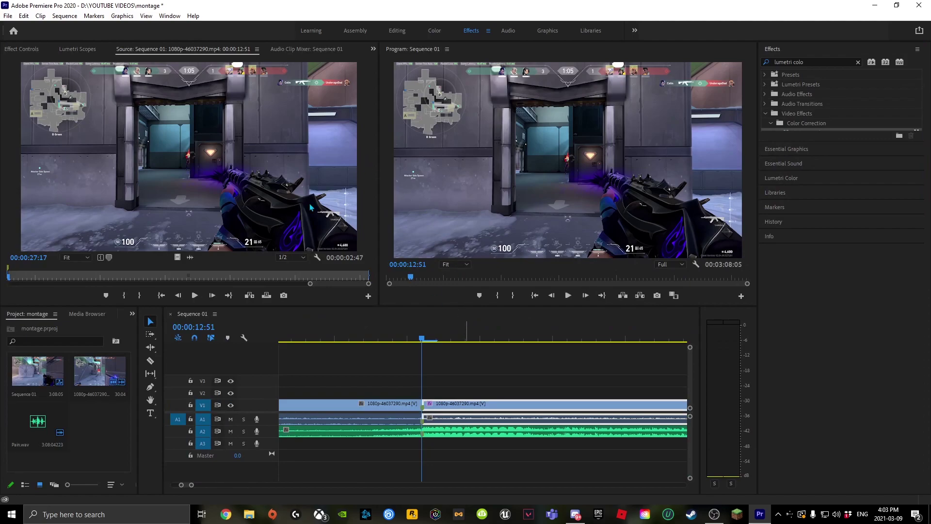
Step: Keyframe the segment's Lumetri Color exposure at 7 on 00:00:12:51 and reset it to 0 on 00:00:12:52
{"action": "left_click", "coordinate": [22, 50]}
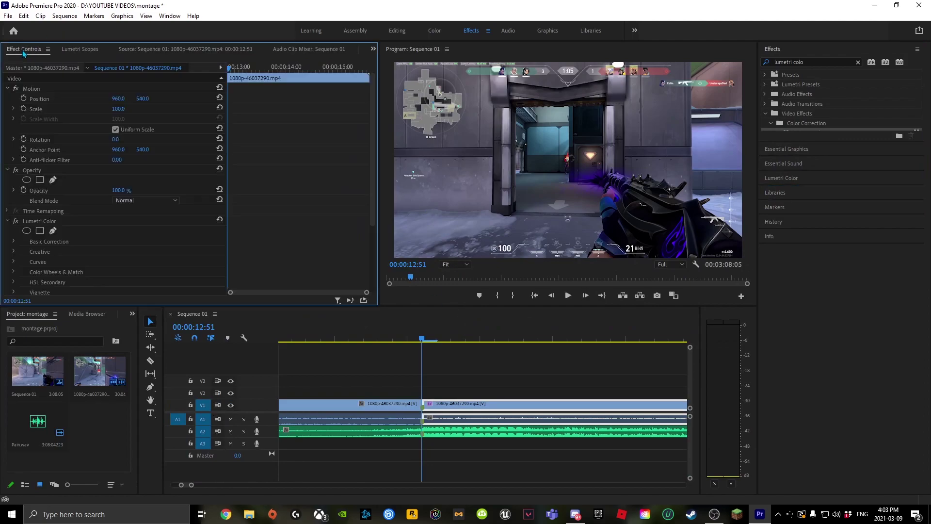
{"action": "scroll", "coordinate": [67, 203], "scroll_direction": "down", "scroll_amount": 3}
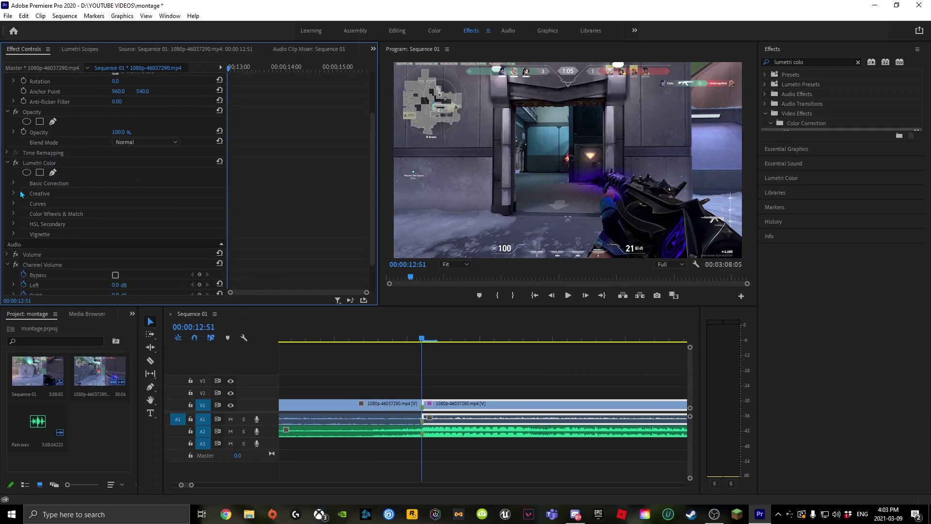
{"action": "left_click", "coordinate": [14, 184]}
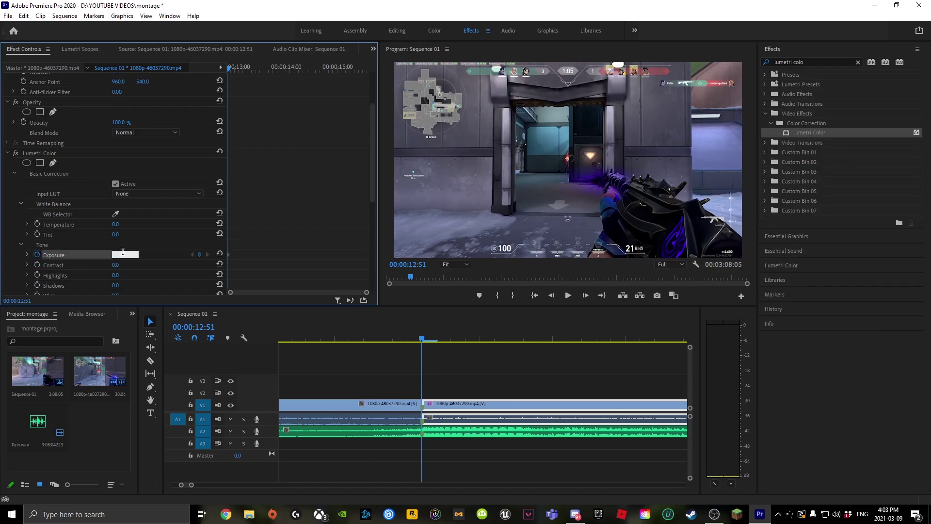
{"action": "type", "text": "7"}
{"action": "key", "text": "Return"}
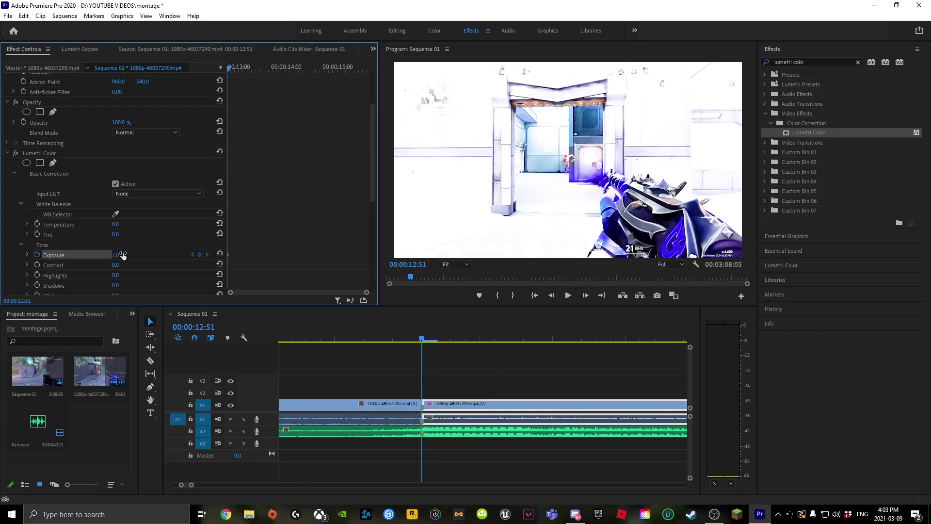
{"action": "key", "text": "Right"}
{"action": "left_click", "coordinate": [220, 254]}
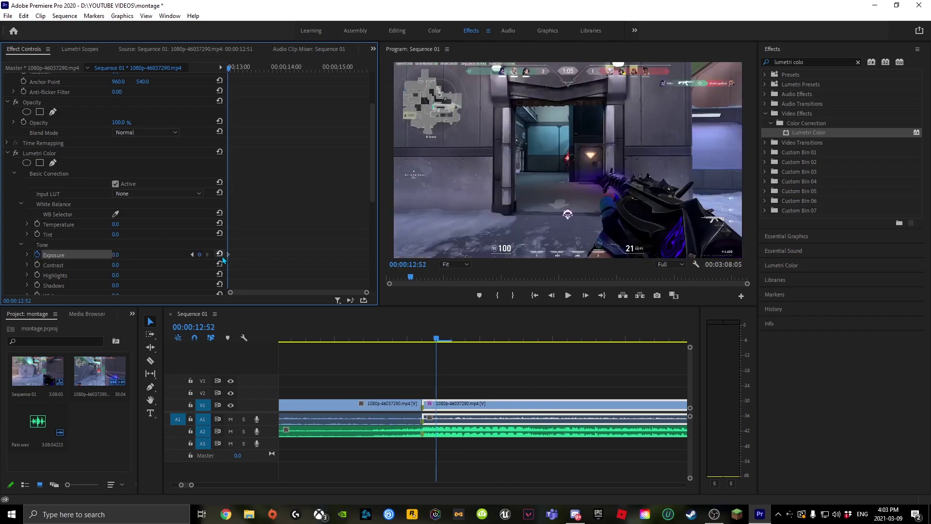
Step: Play the sequence from its start, and enlarge the Program monitor by shrinking the timeline and Effect Controls areas
{"action": "left_click_drag", "start_coordinate": [432, 338], "coordinate": [276, 338]}
{"action": "scroll", "coordinate": [387, 360], "scroll_direction": "down", "scroll_amount": 2}
{"action": "scroll", "coordinate": [387, 360], "scroll_direction": "down", "scroll_amount": 3}
{"action": "key", "text": "space"}
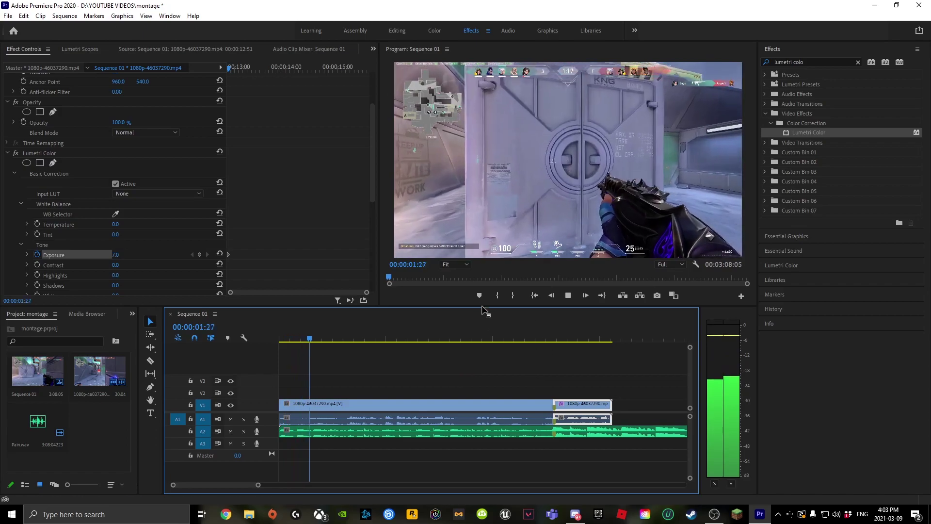
{"action": "left_click_drag", "start_coordinate": [445, 306], "coordinate": [445, 377]}
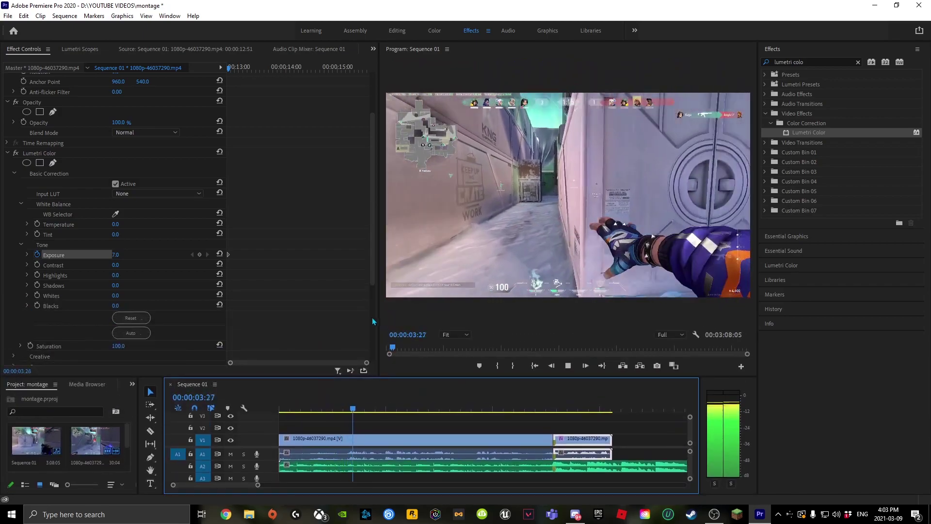
{"action": "left_click_drag", "start_coordinate": [378, 318], "coordinate": [251, 318]}
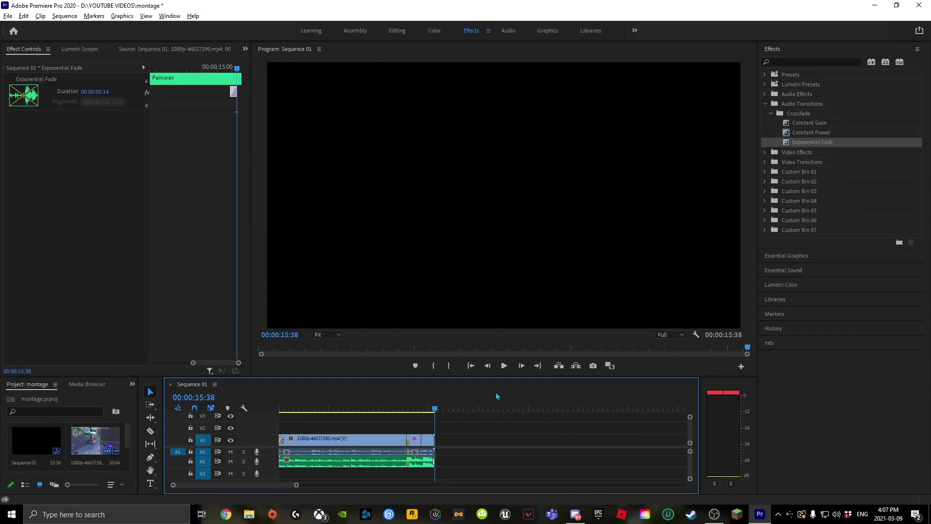
Step: Open the media export settings for Sequence 01, keep the H.264 format, and choose the best quality preset
{"action": "key", "text": "alt"}
{"action": "left_click", "coordinate": [8, 16]}
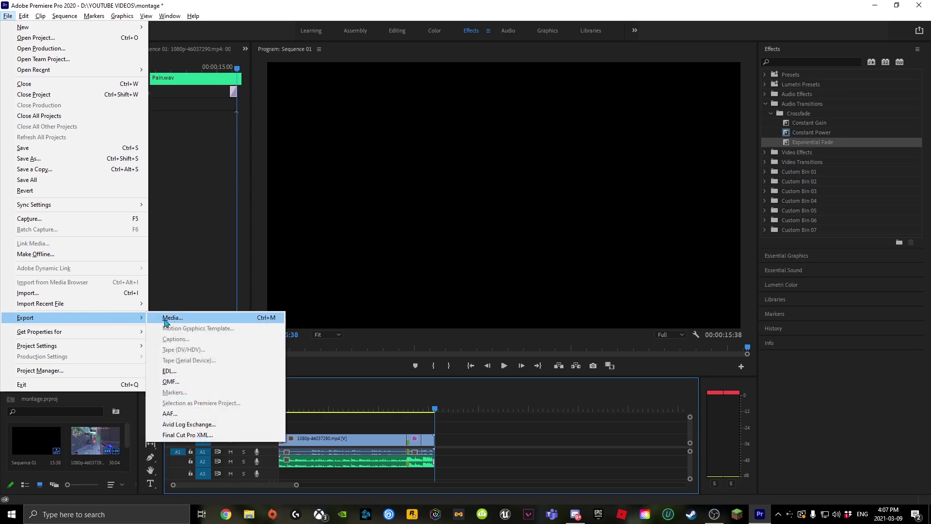
{"action": "left_click", "coordinate": [172, 317]}
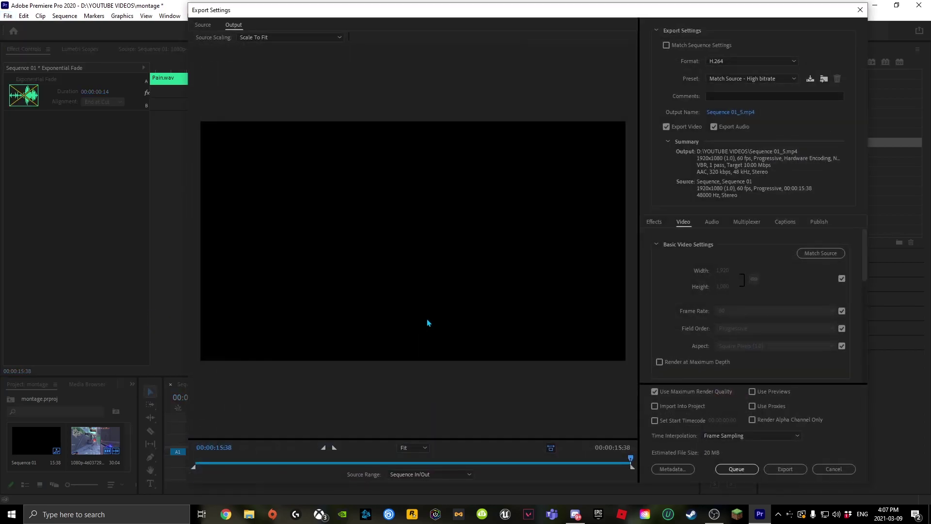
{"action": "left_click", "coordinate": [722, 62]}
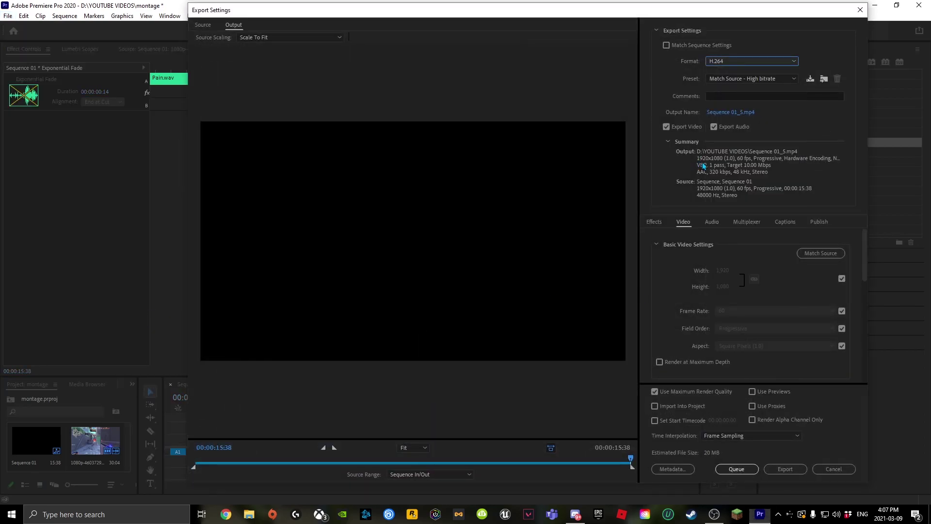
{"action": "left_click", "coordinate": [746, 60]}
{"action": "left_click", "coordinate": [669, 65]}
{"action": "left_click", "coordinate": [739, 79]}
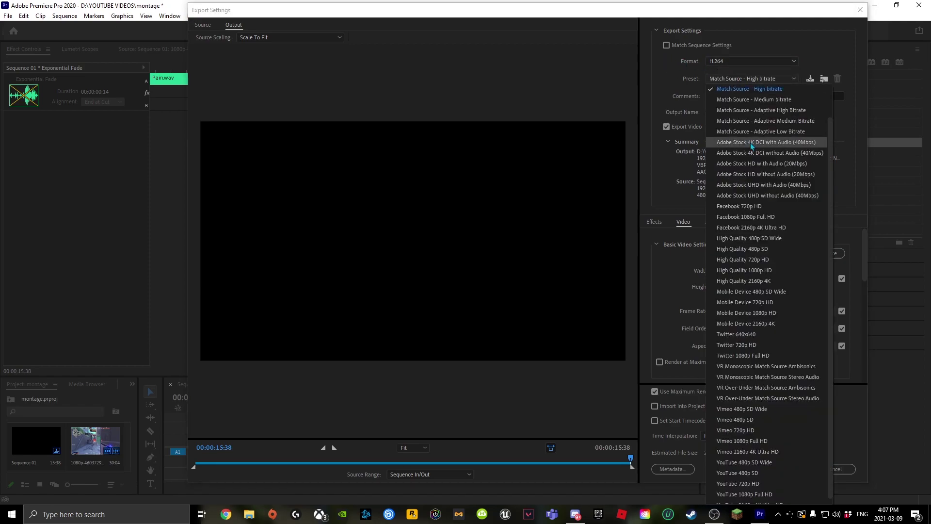
{"action": "scroll", "coordinate": [756, 136], "scroll_direction": "up", "scroll_amount": 2}
{"action": "left_click", "coordinate": [755, 115]}
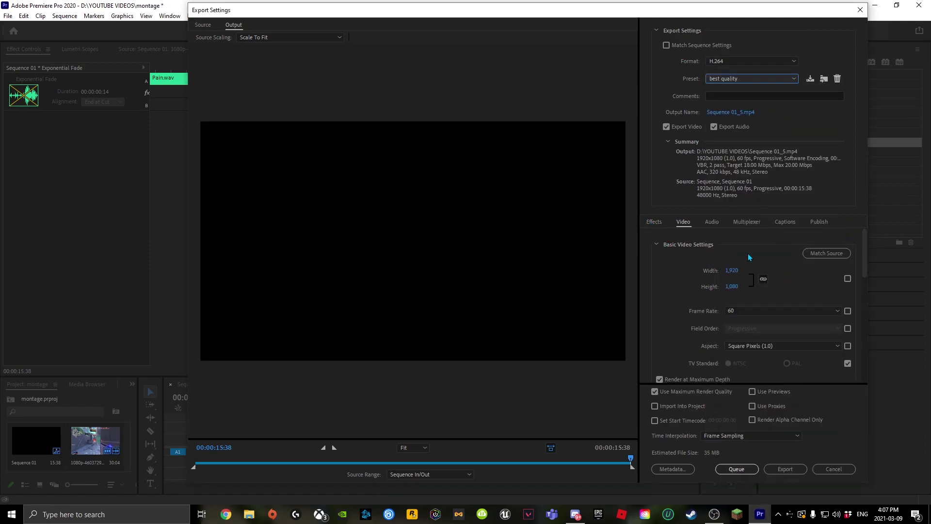
Step: Try the Youtube videos export preset, and switch back to the best quality preset
{"action": "scroll", "coordinate": [748, 253], "scroll_direction": "down", "scroll_amount": 4}
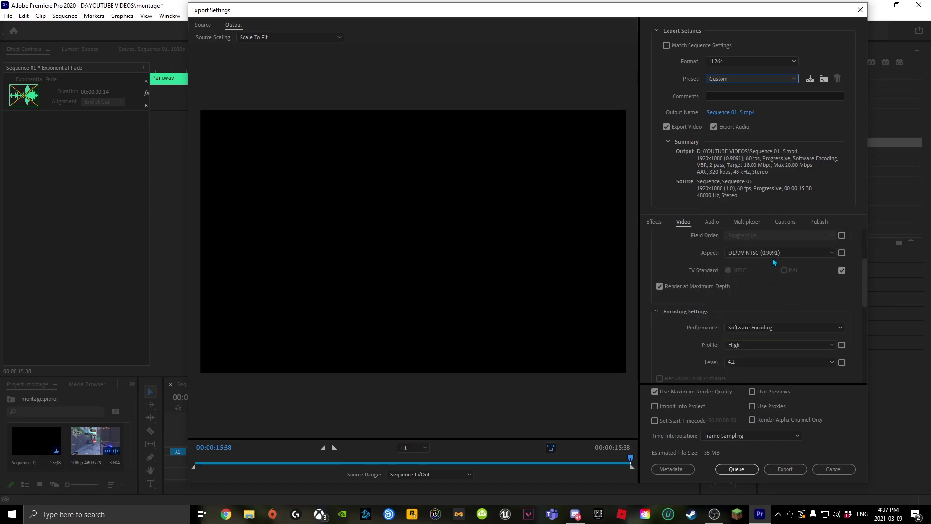
{"action": "left_click", "coordinate": [712, 79]}
{"action": "left_click", "coordinate": [748, 100]}
{"action": "left_click", "coordinate": [745, 79]}
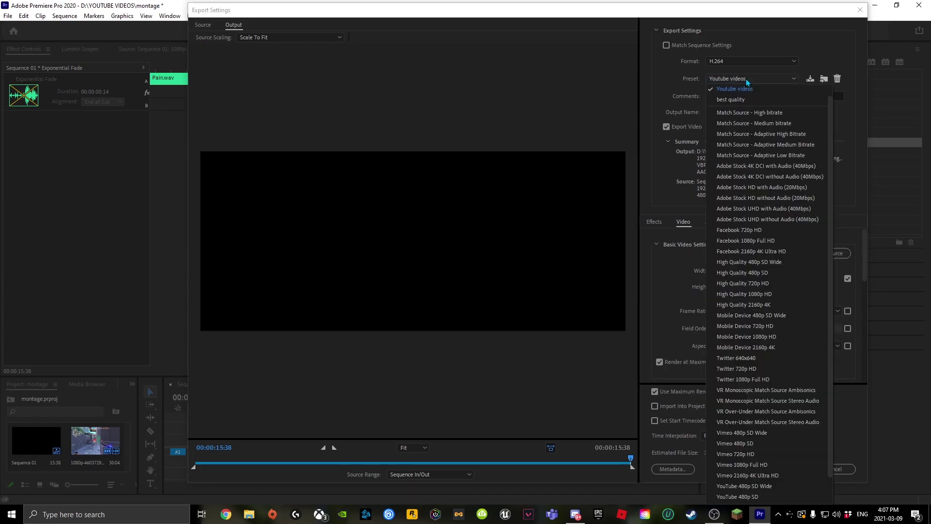
{"action": "left_click", "coordinate": [747, 97]}
Step: Review the preset's frame rate, encoding and bitrate settings, and close the export settings without exporting
{"action": "scroll", "coordinate": [770, 280], "scroll_direction": "down", "scroll_amount": 2}
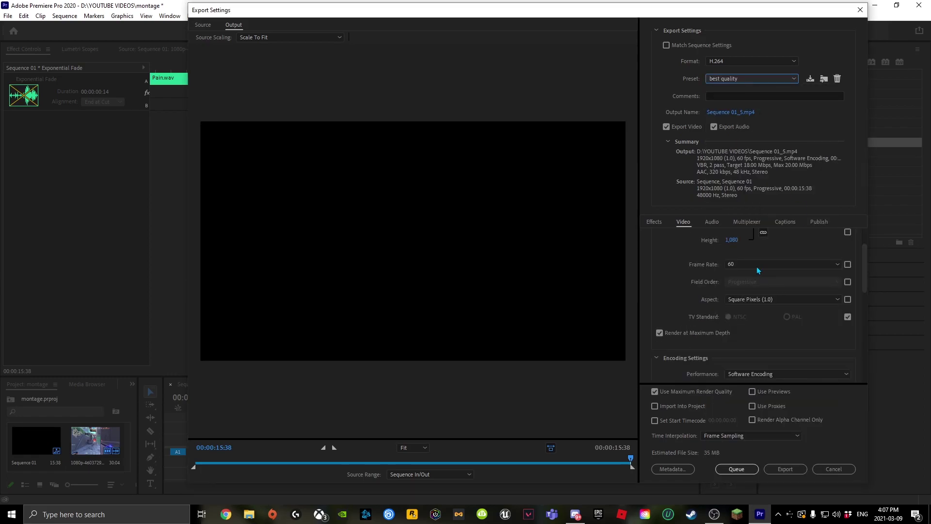
{"action": "scroll", "coordinate": [667, 294], "scroll_direction": "down", "scroll_amount": 10}
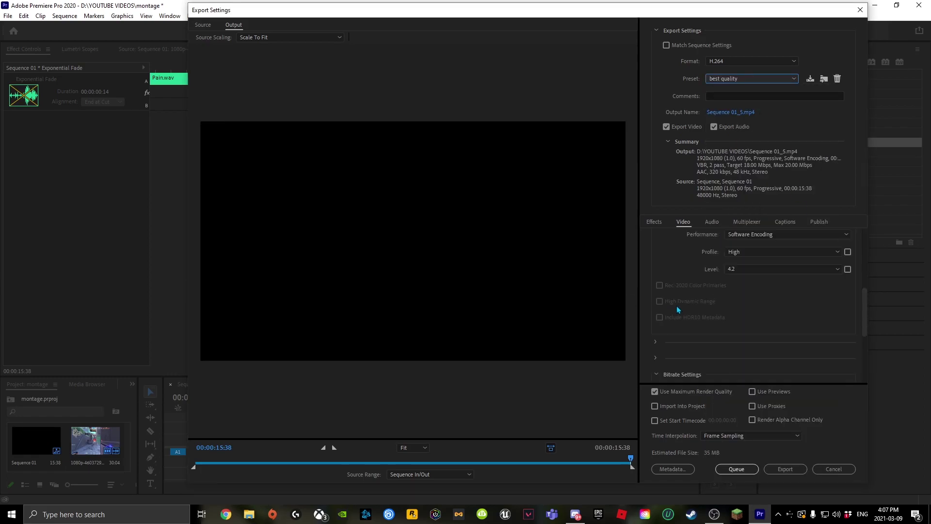
{"action": "scroll", "coordinate": [689, 311], "scroll_direction": "down", "scroll_amount": 4}
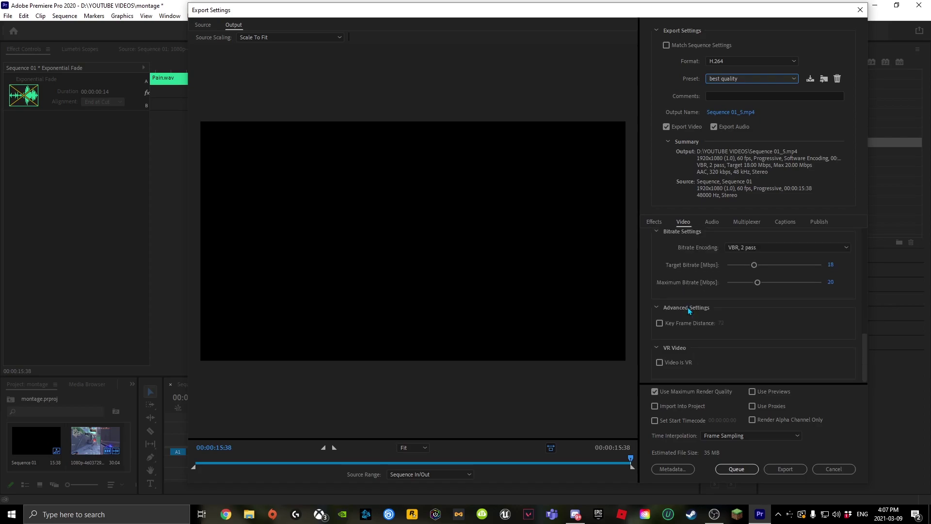
{"action": "scroll", "coordinate": [689, 308], "scroll_direction": "up", "scroll_amount": 15}
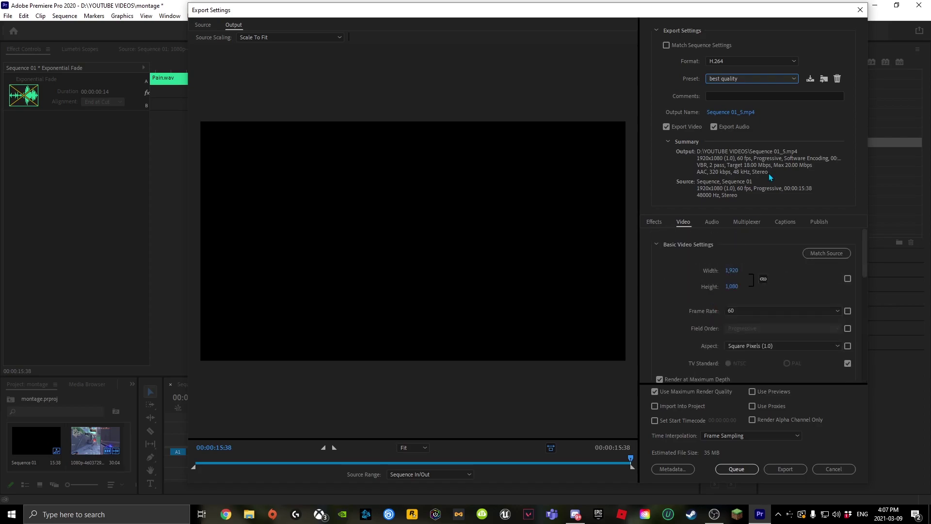
{"action": "left_click", "coordinate": [858, 10]}
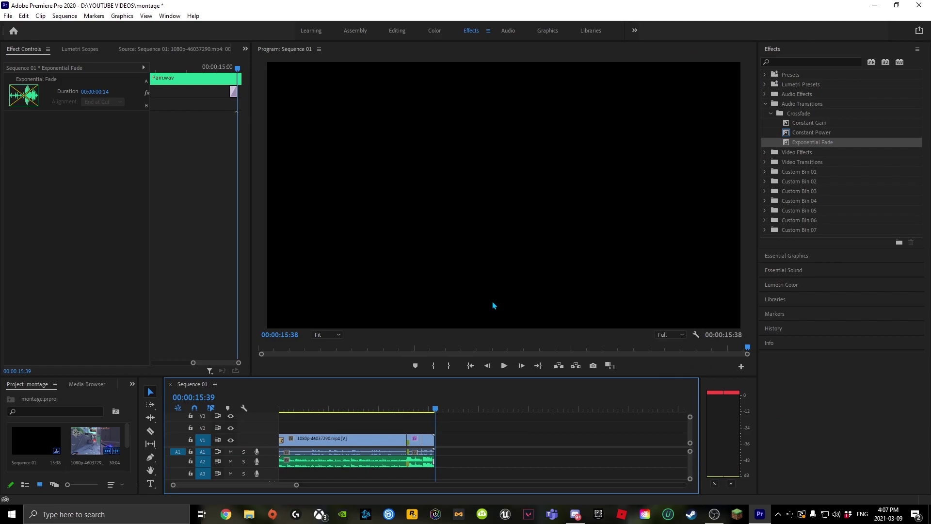